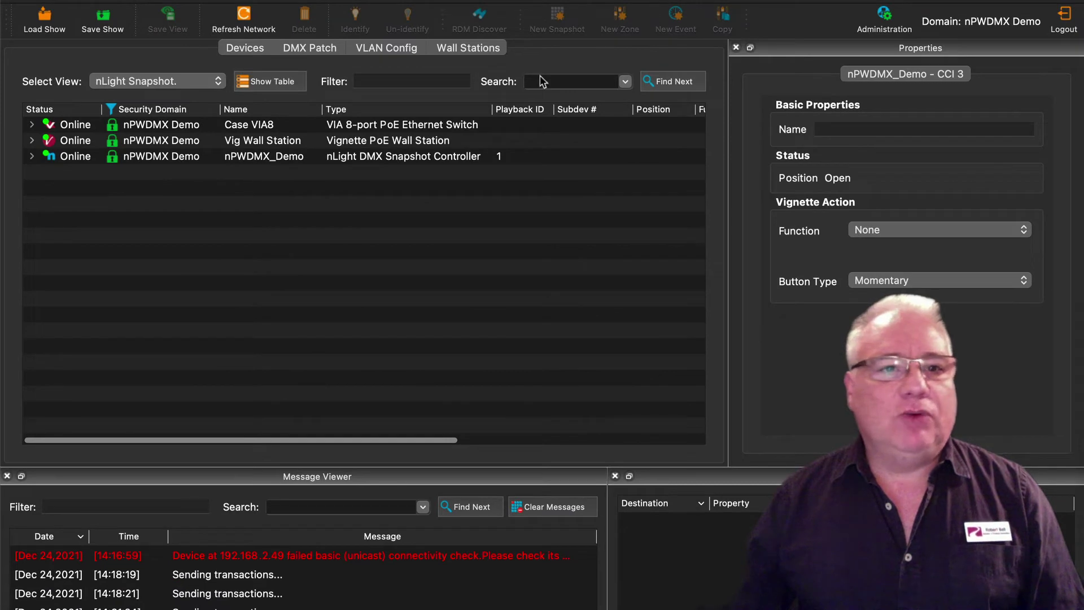
Expand nPWDMX_Demo and inspect its two DMX Port sub-devices and the CCI sub-device.
click(419, 160)
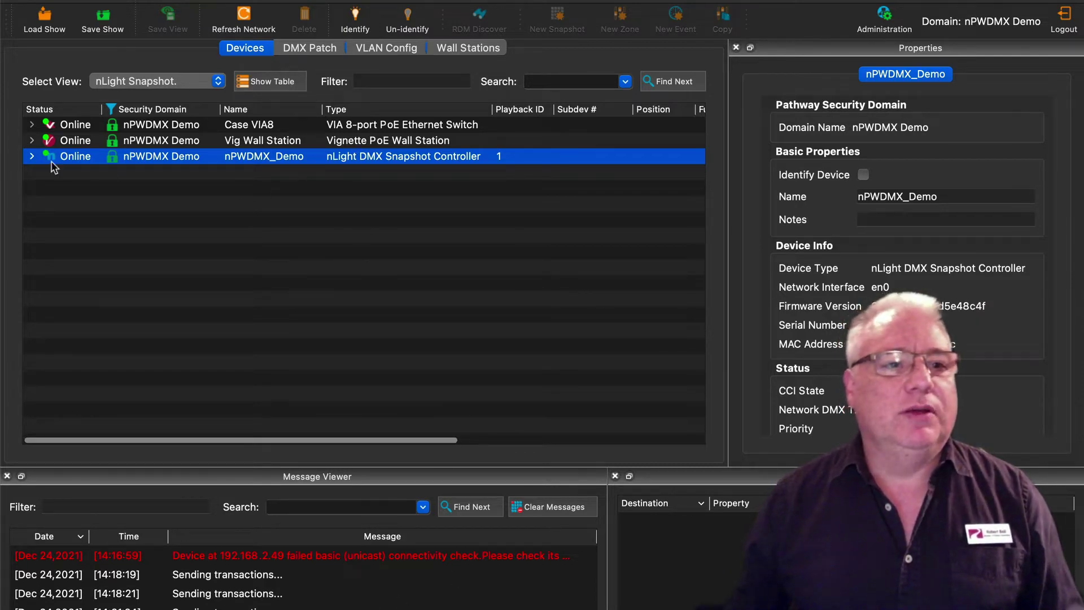
click(32, 156)
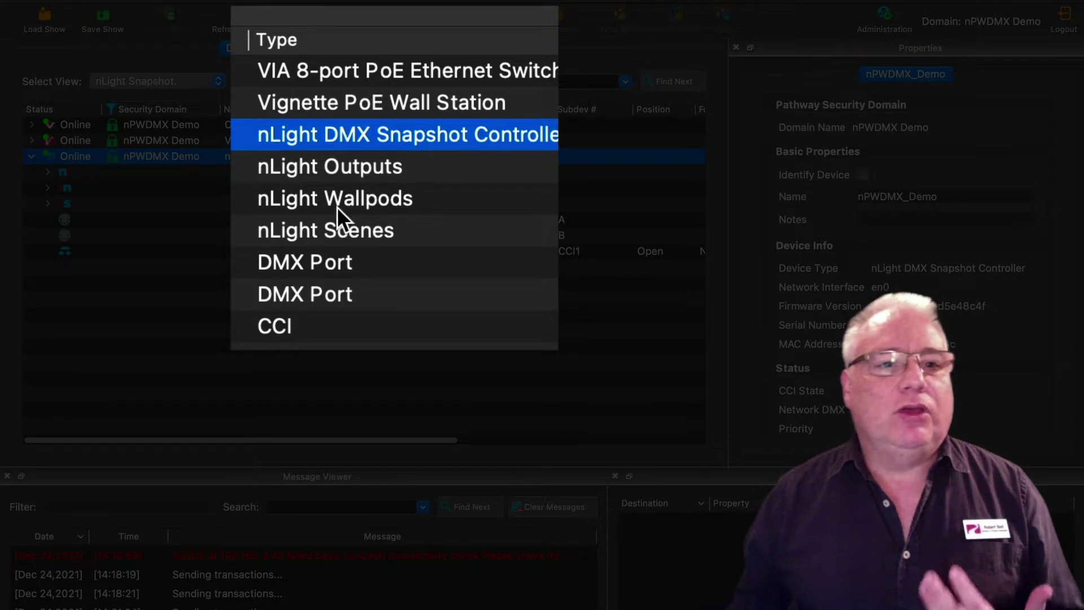
click(272, 266)
click(310, 293)
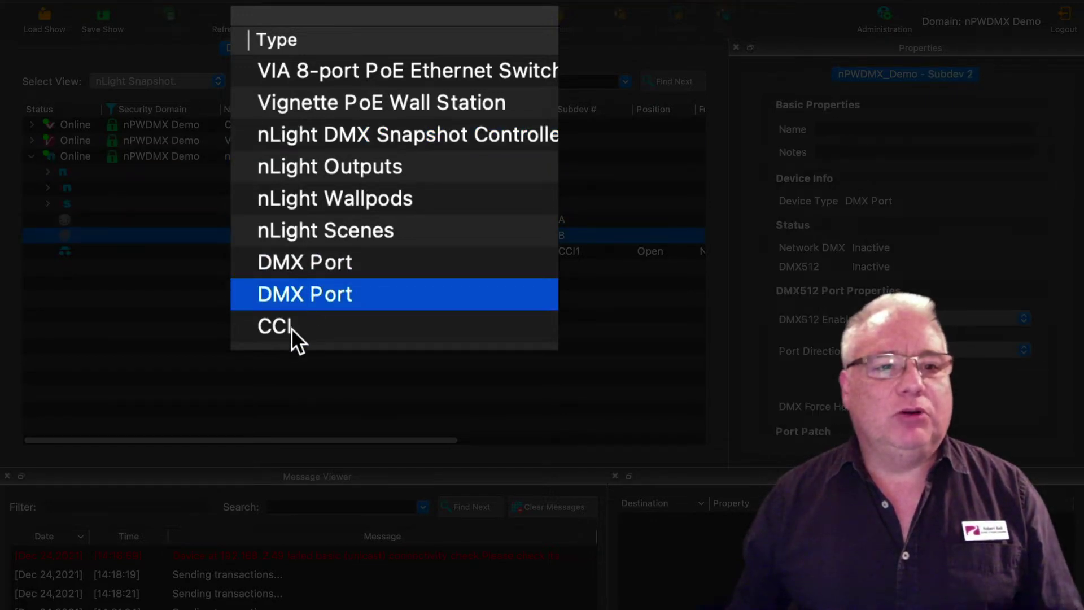
click(289, 337)
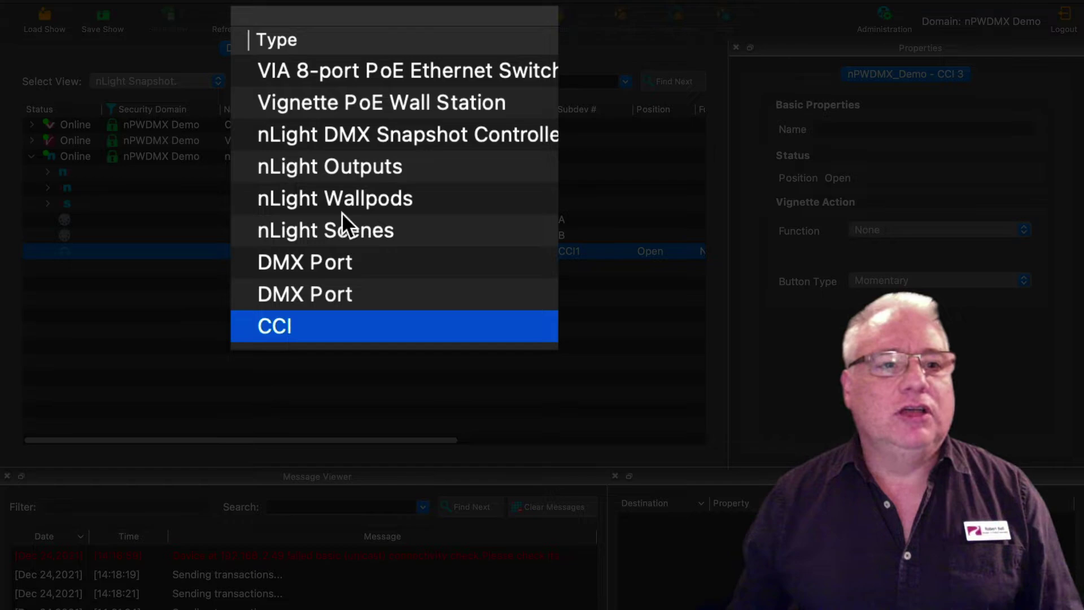
List Output01–Output16 under nLight Outputs and show Output01's properties.
click(339, 178)
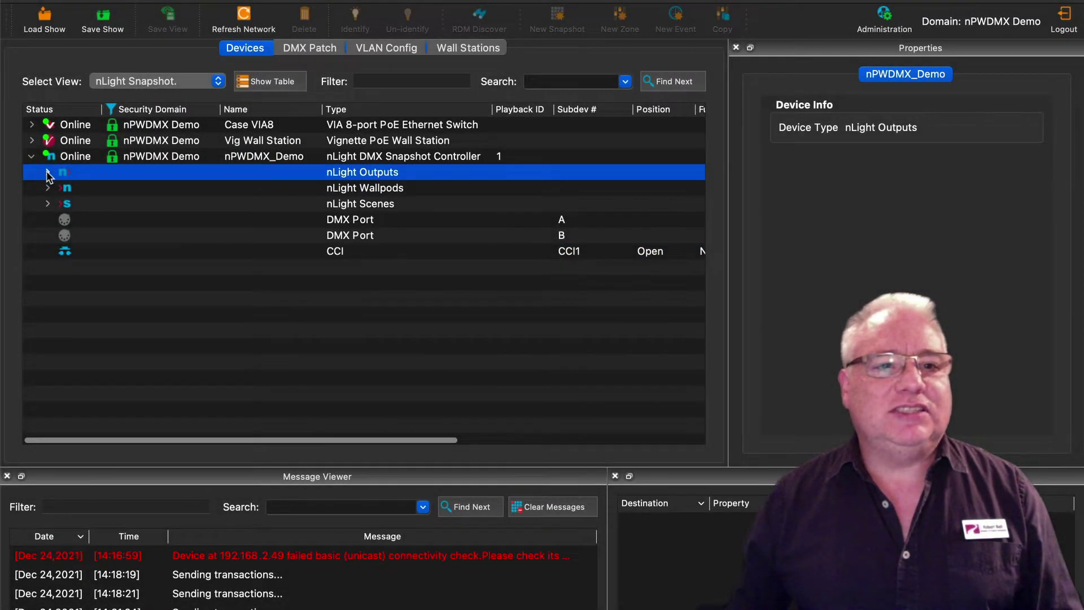
click(47, 172)
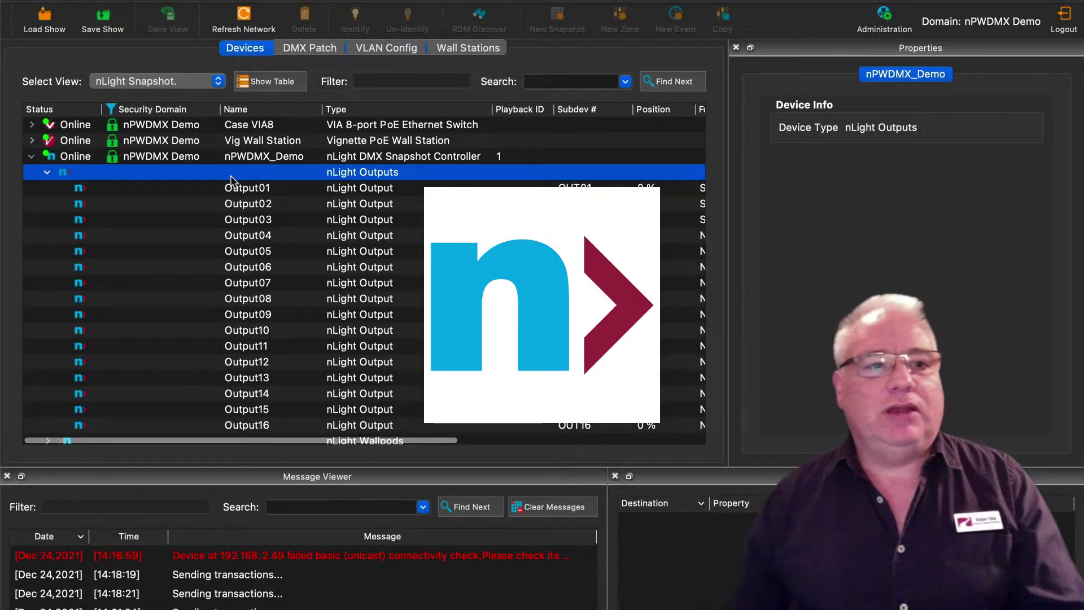
click(238, 184)
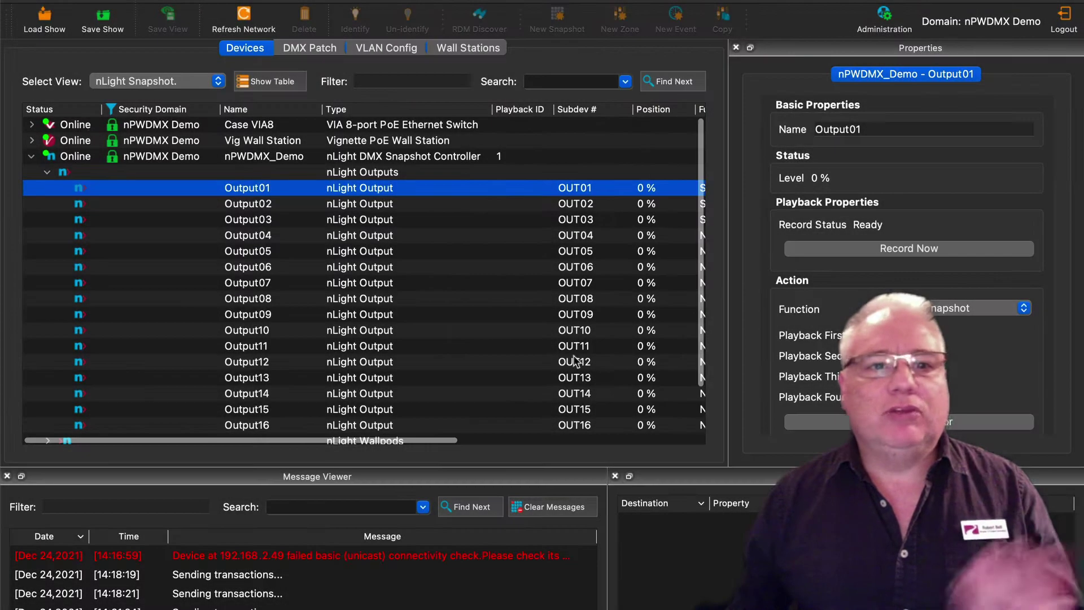
click(48, 172)
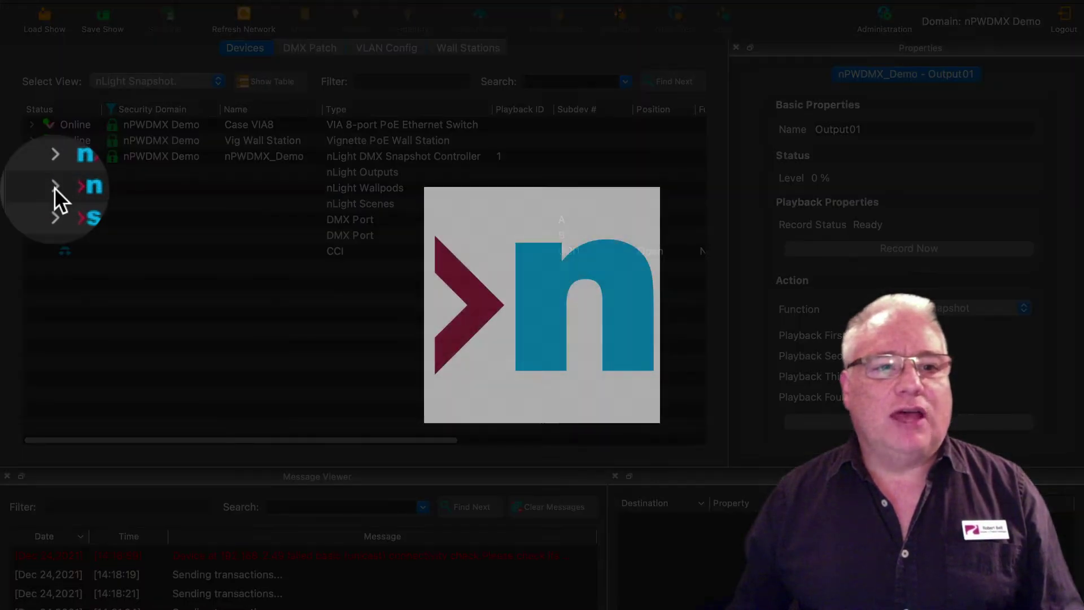
click(50, 188)
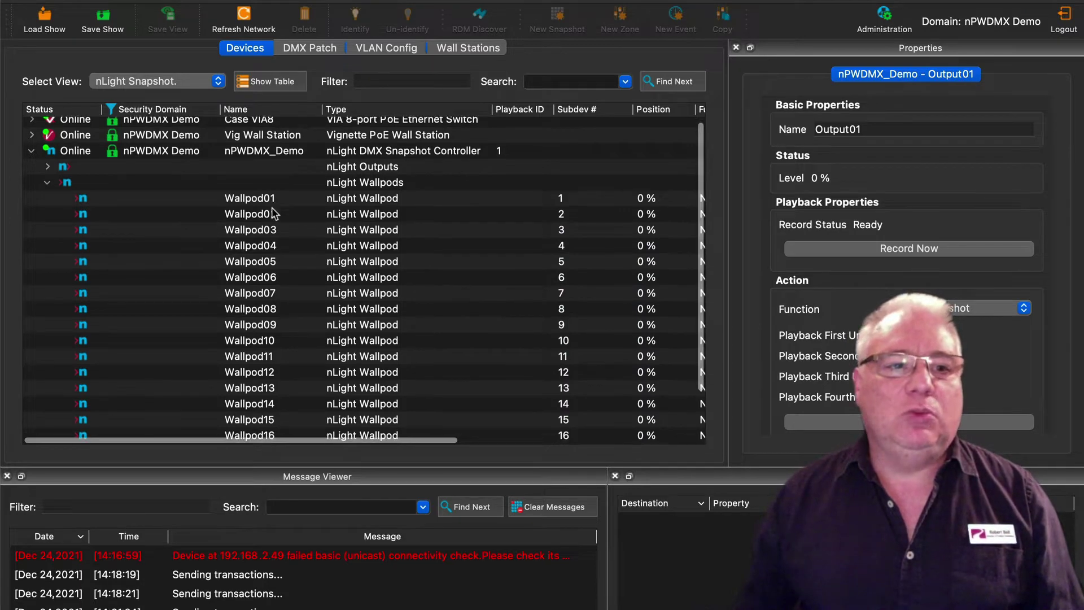
scroll(273, 210, down, 5)
scroll(273, 210, up, 5)
scroll(272, 210, right, 1)
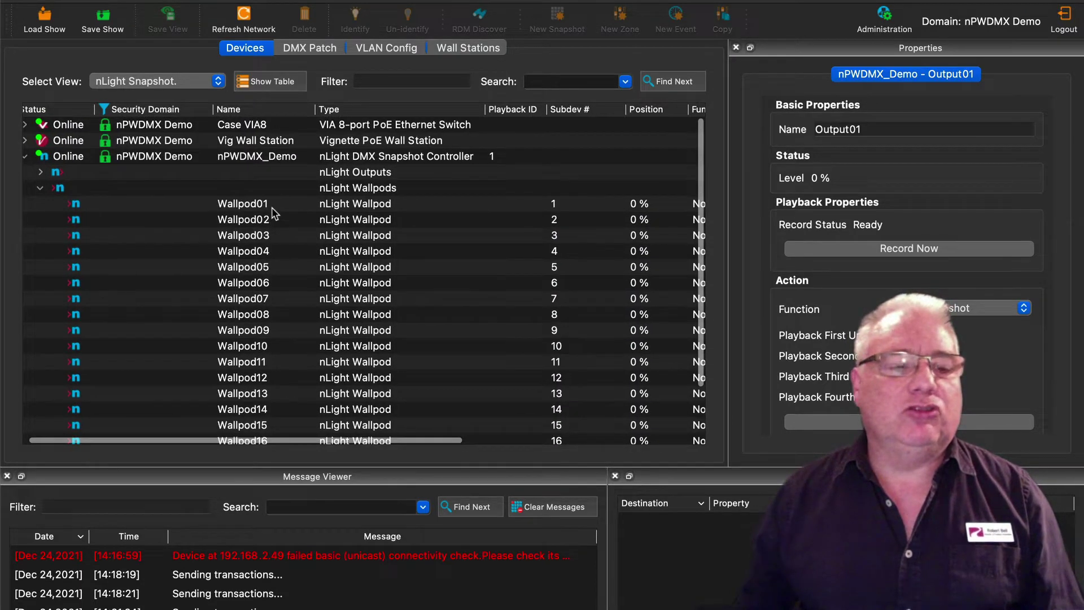
click(43, 188)
scroll(44, 204, left, 1)
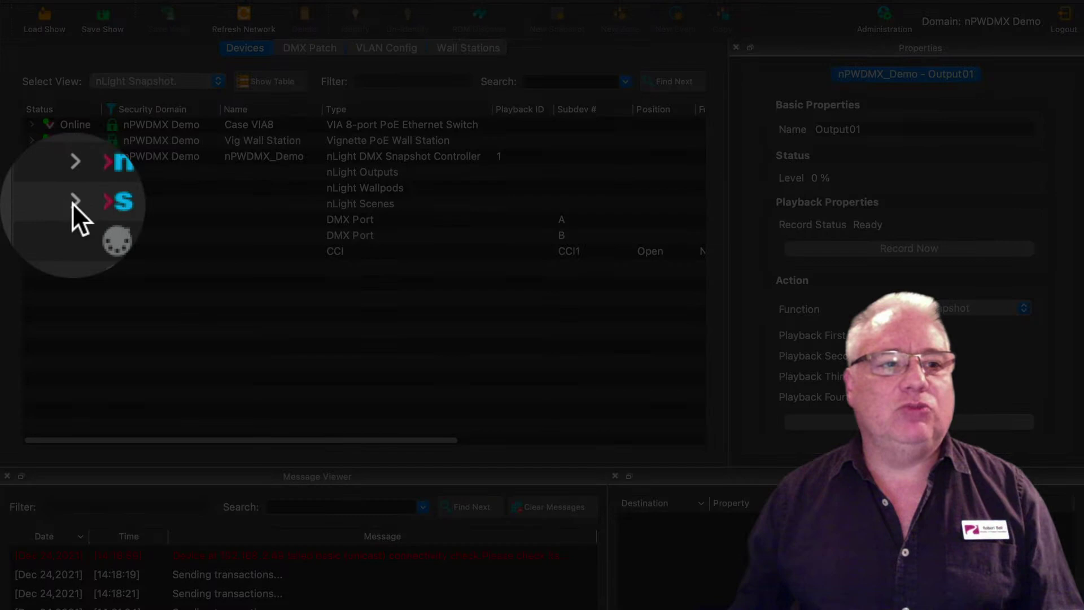
click(46, 204)
scroll(230, 234, down, 4)
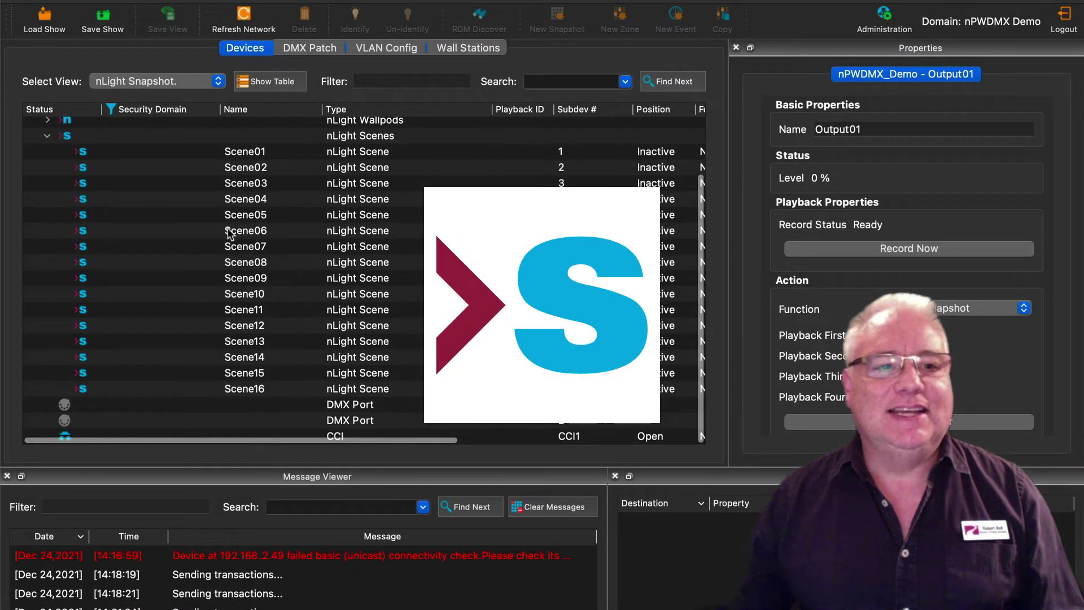
scroll(230, 234, up, 4)
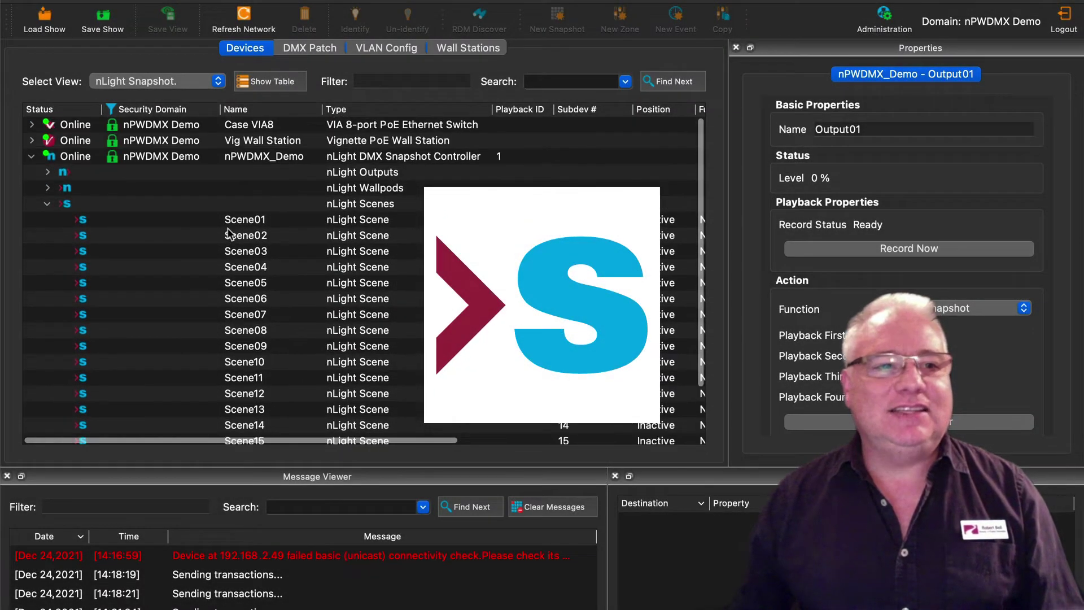
click(48, 204)
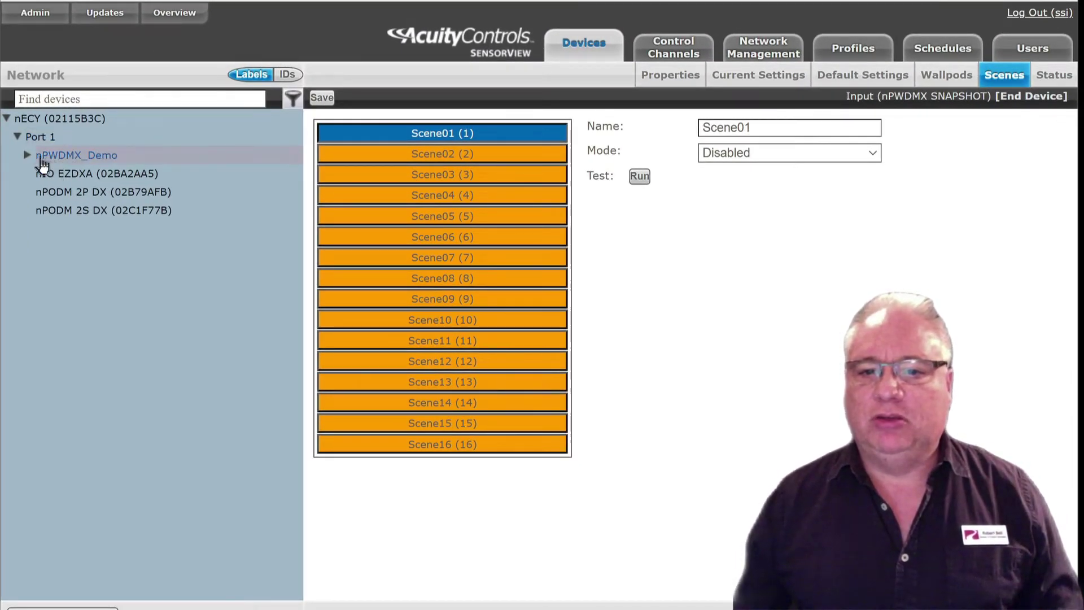
Expand nPWDMX_Demo in SensorView and view the Output01 and Output16 properties.
click(27, 156)
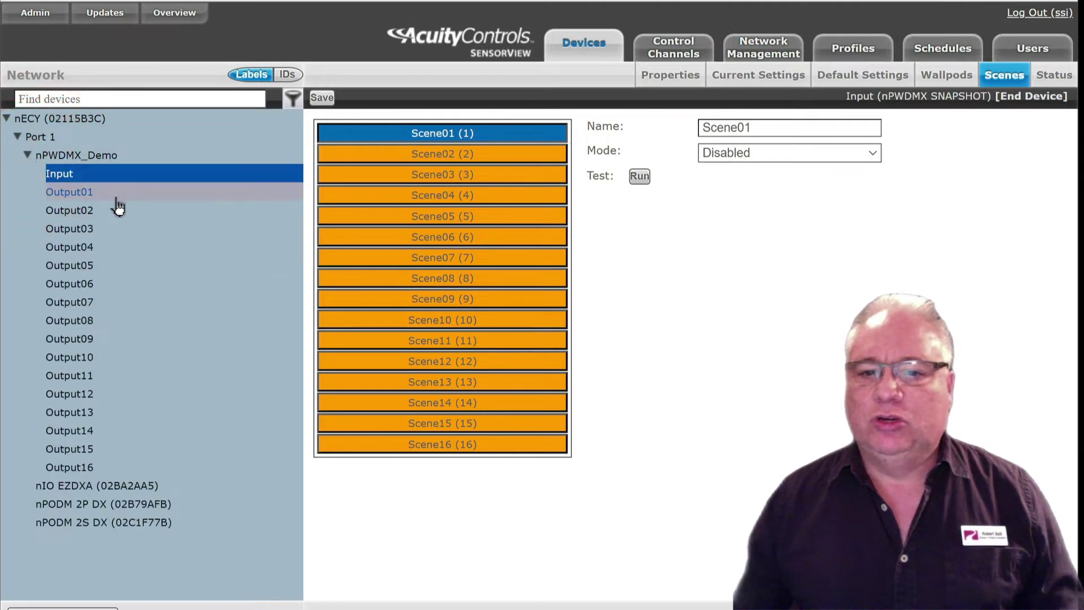
click(79, 193)
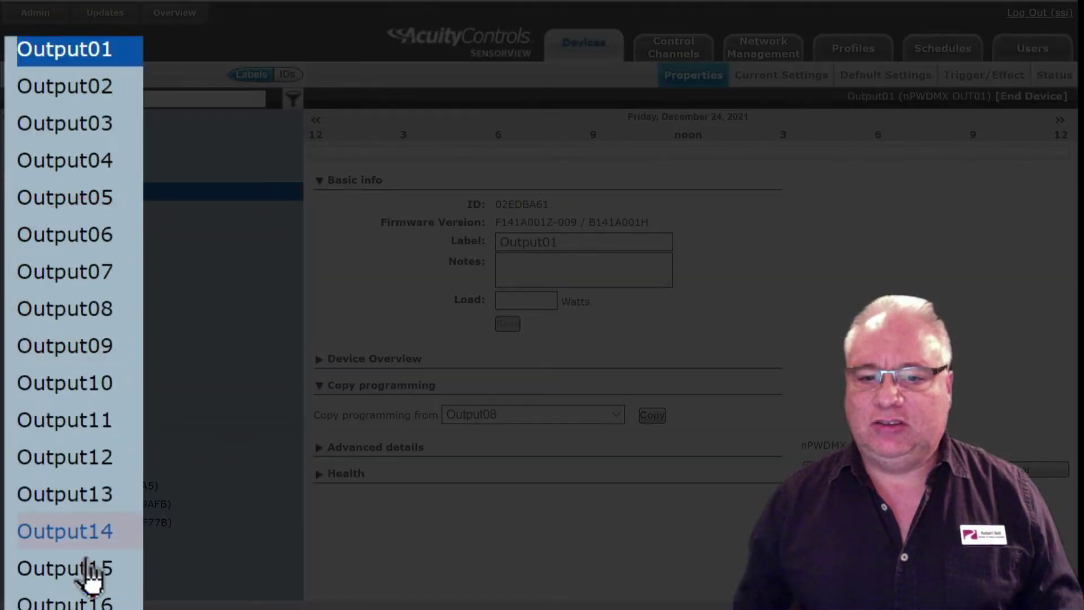
click(84, 597)
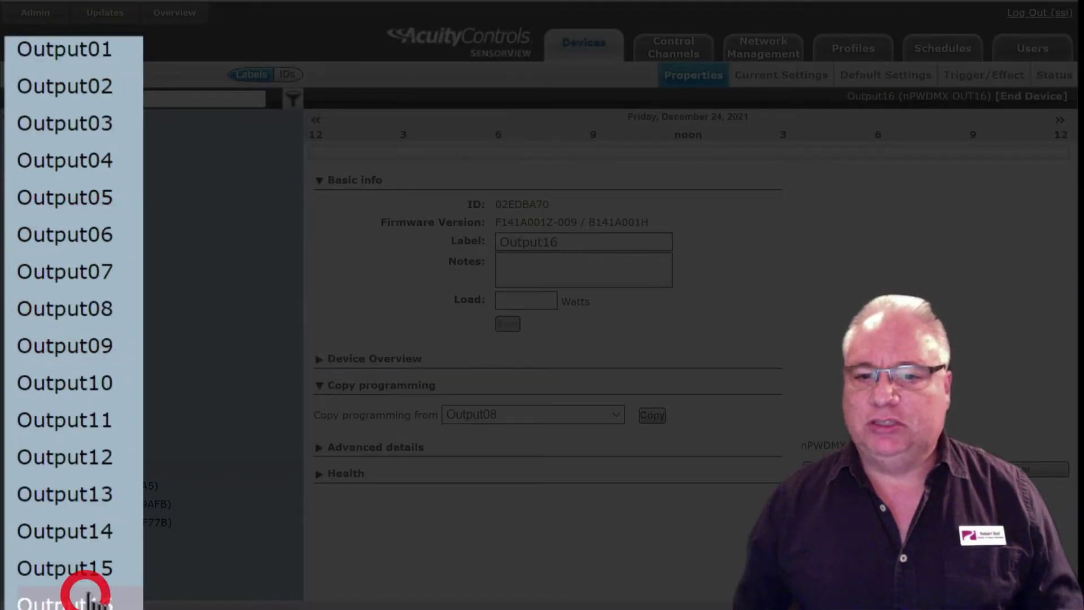
click(72, 53)
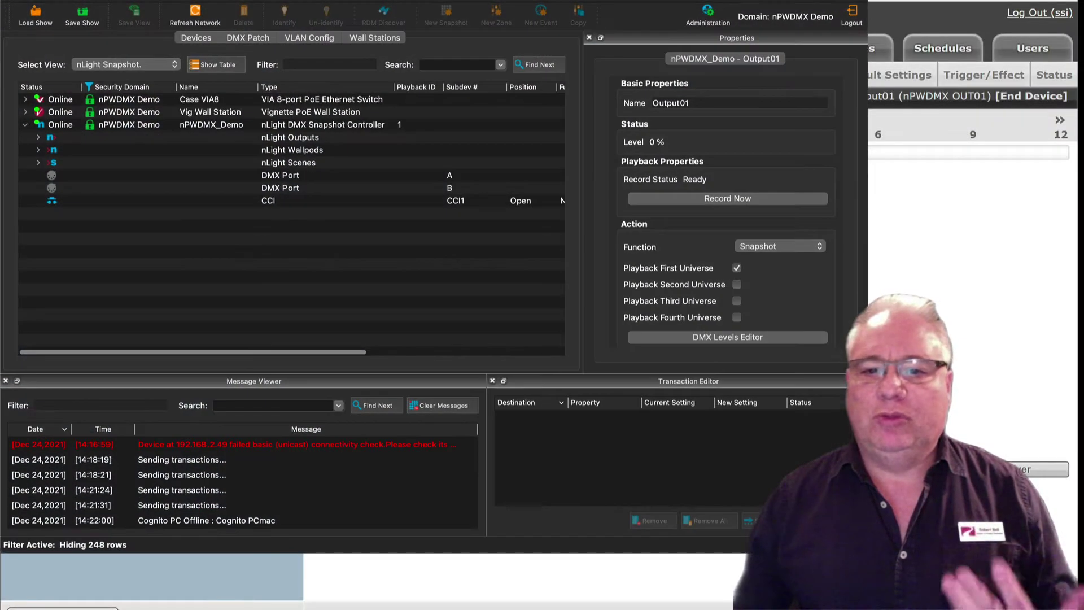
click(38, 138)
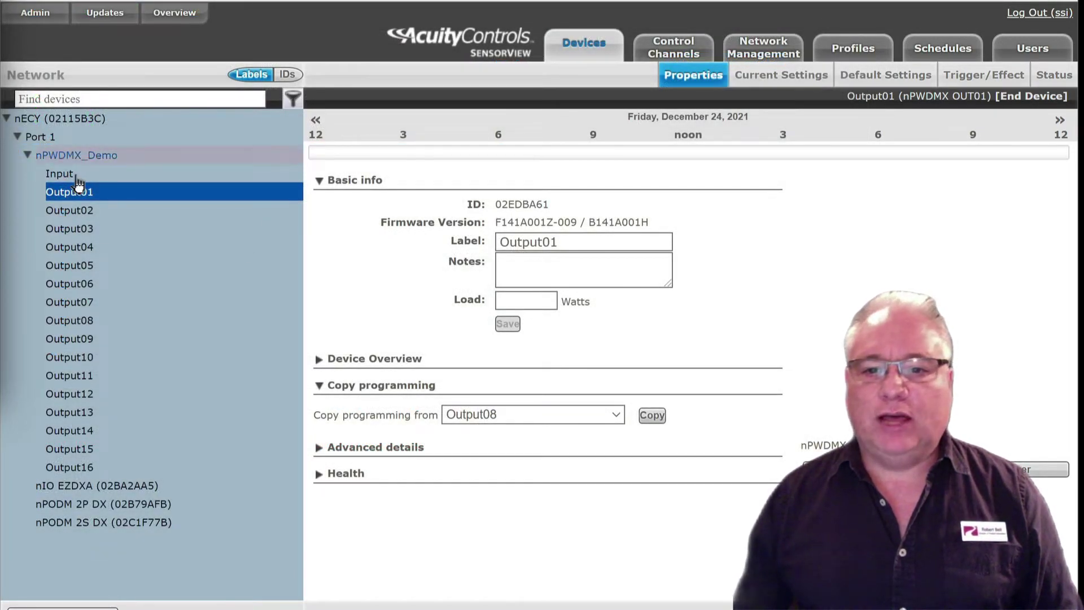
Show the controller Input's Scenes and Wallpods settings.
click(74, 175)
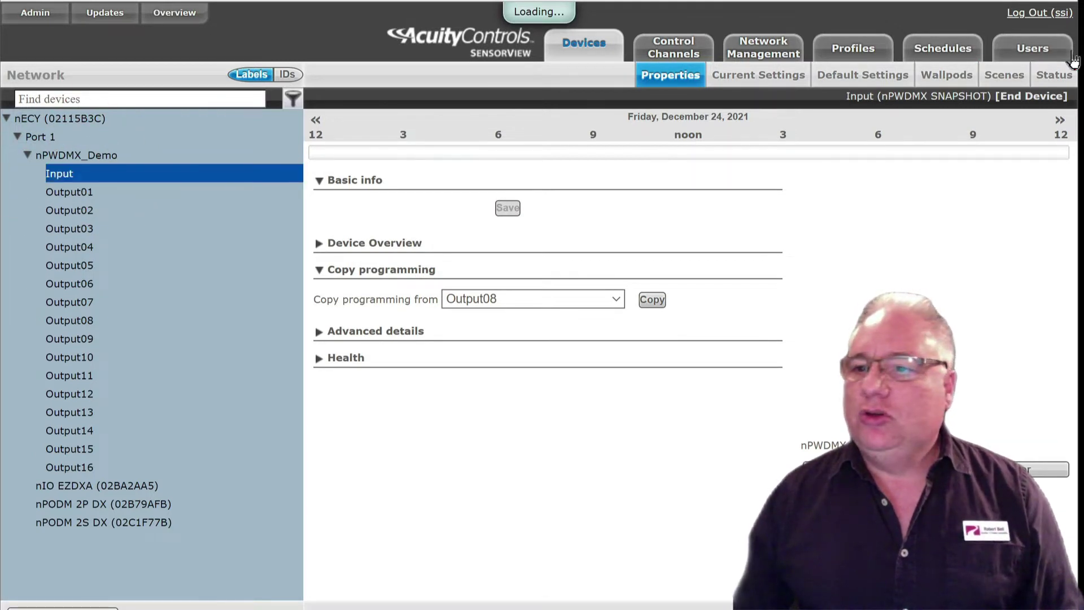
click(1008, 83)
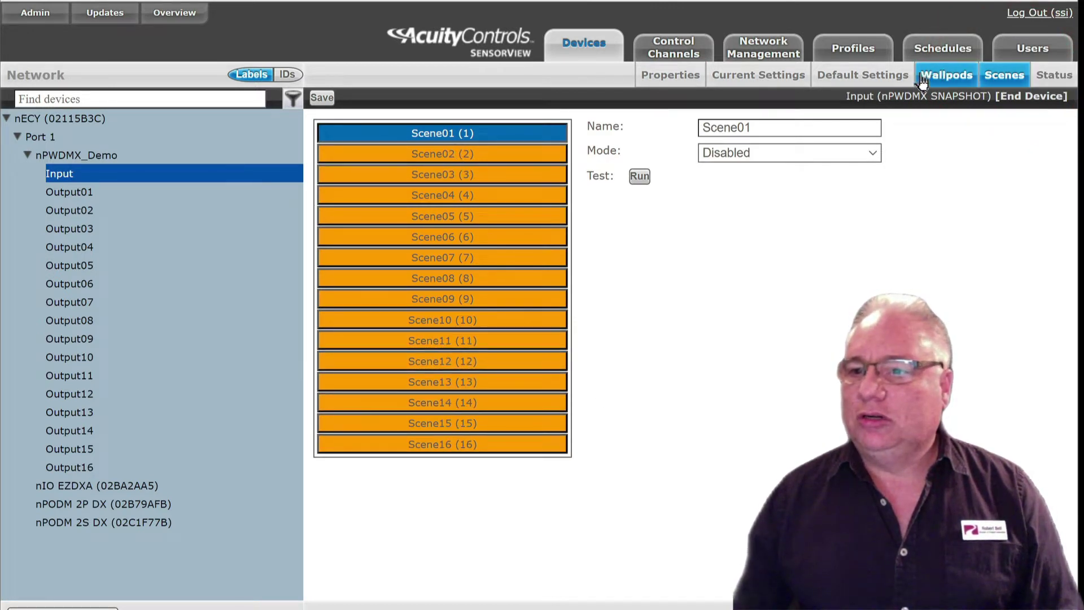
click(953, 82)
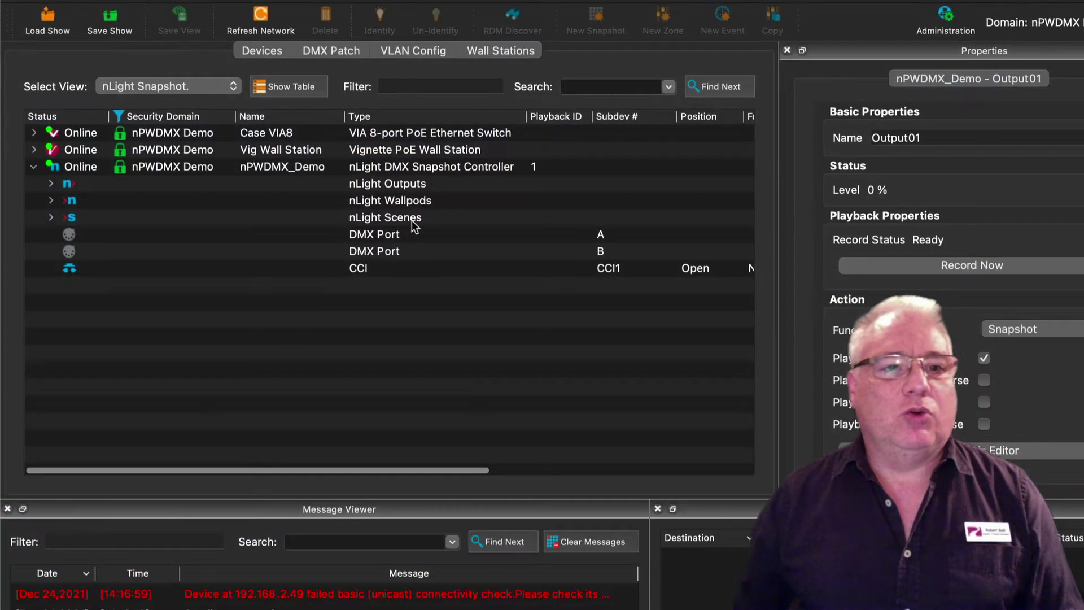
Inspect the nLight Scenes and Wallpods groups, then list the sixteen outputs and show Output01.
click(413, 219)
click(453, 192)
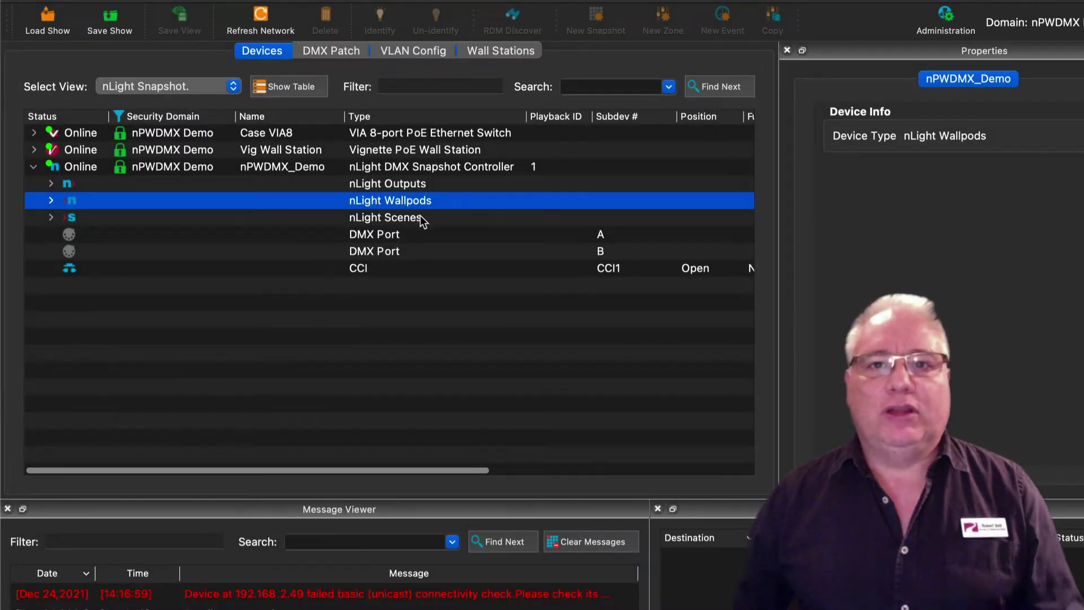
click(422, 219)
click(425, 202)
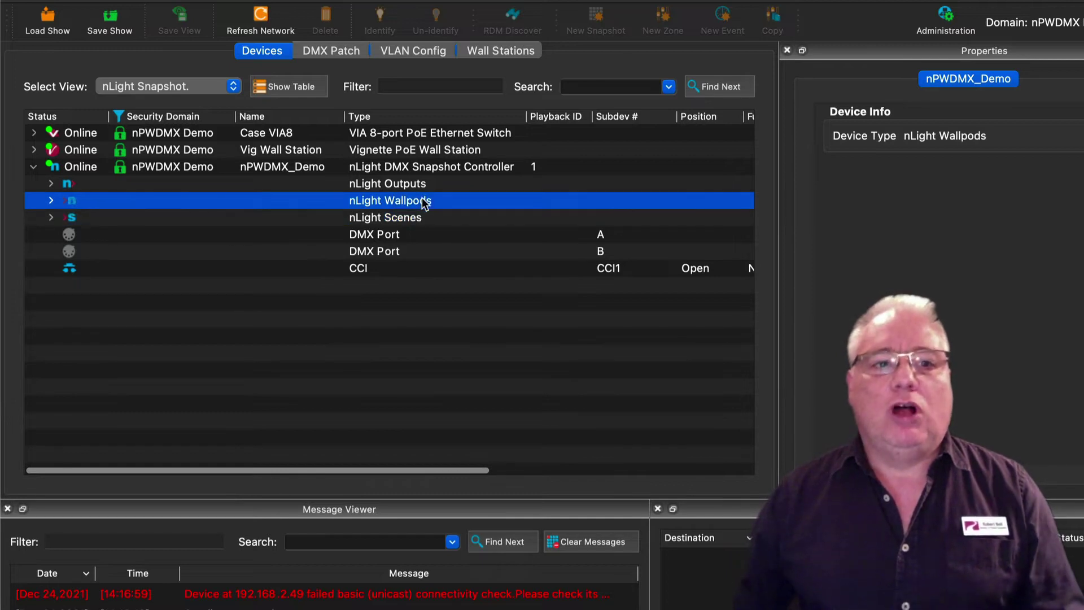
click(51, 184)
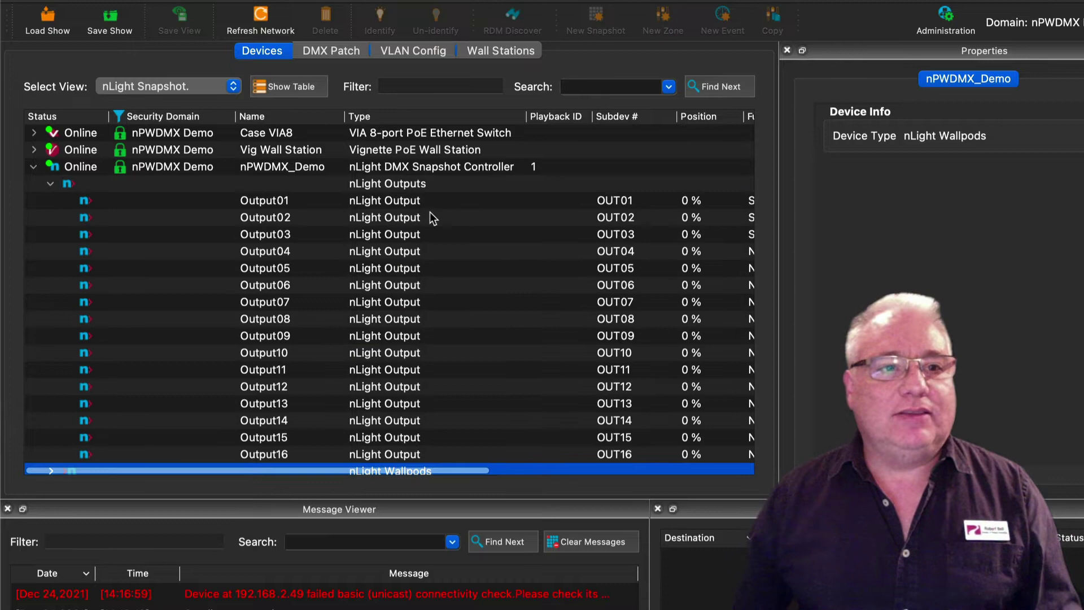
click(291, 204)
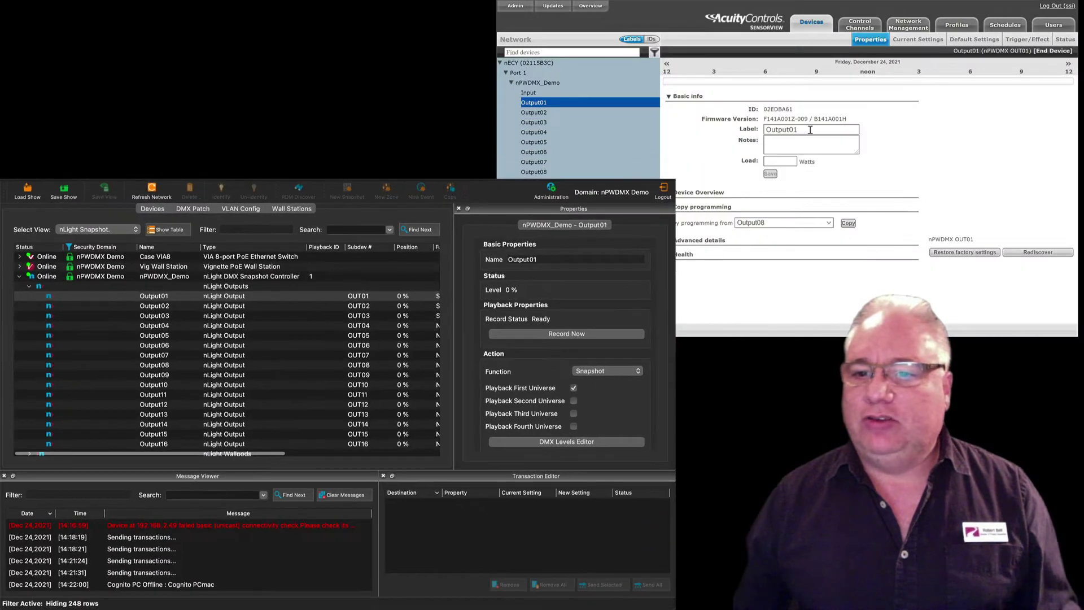
Replace Output01's label with 'White Light' and save it.
drag(810, 129, 744, 130)
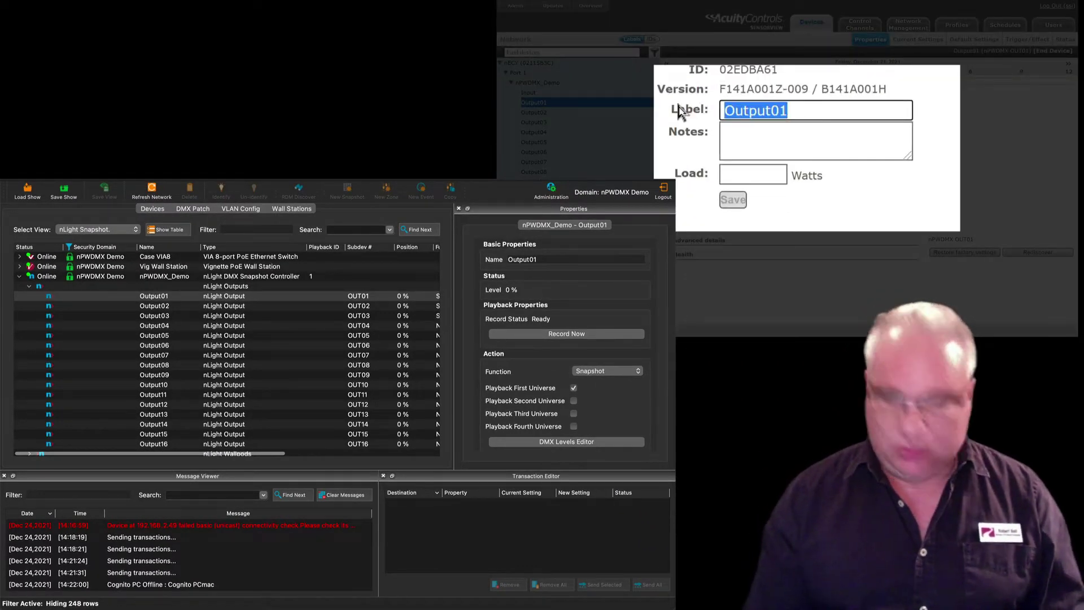
text(Whi)
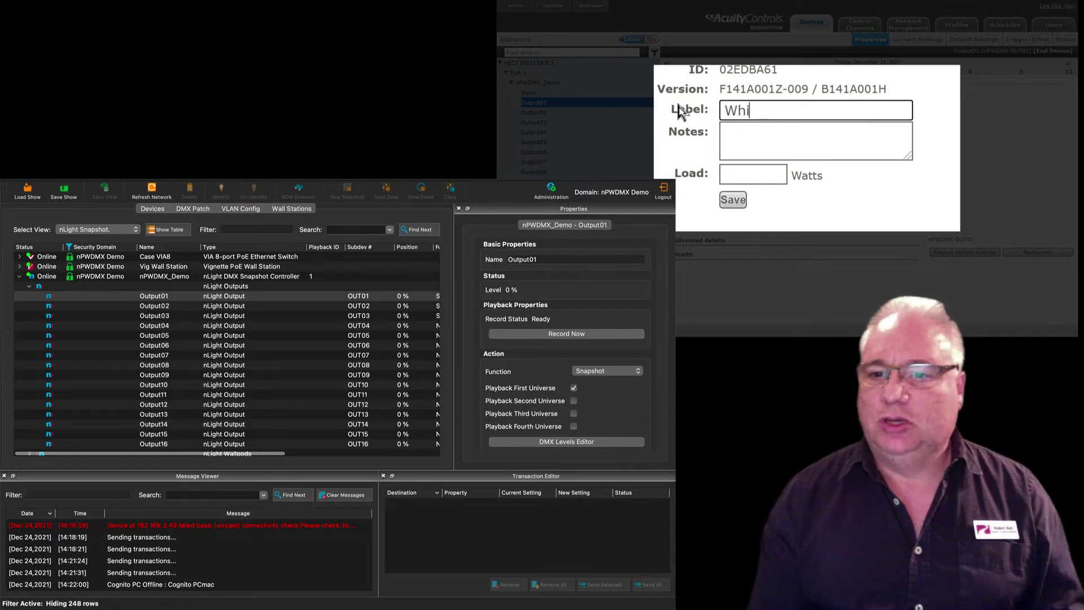
text(te Ligh)
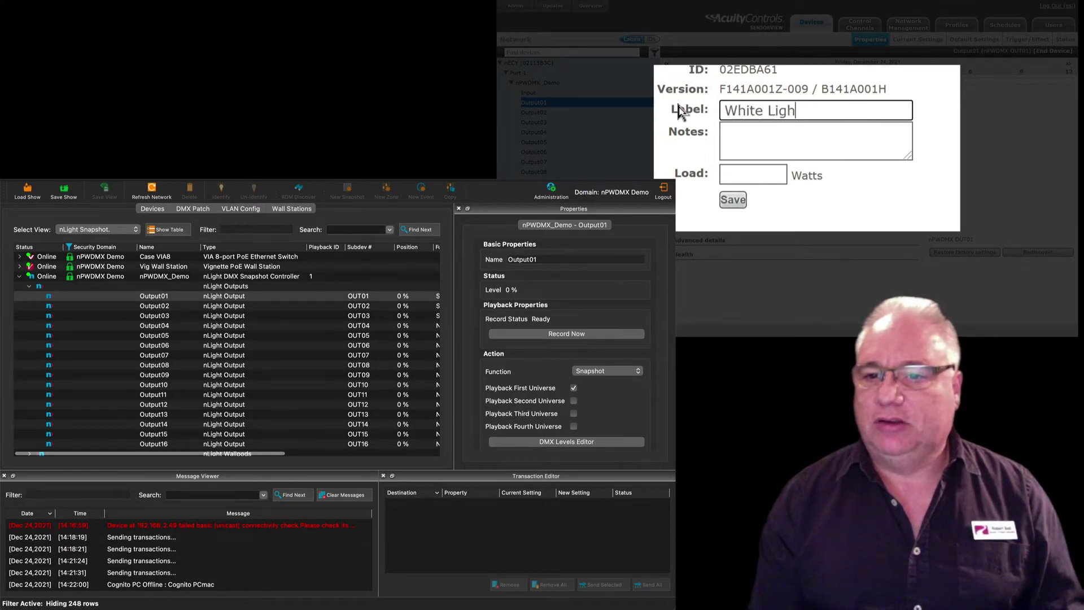
text(t)
key(Tab)
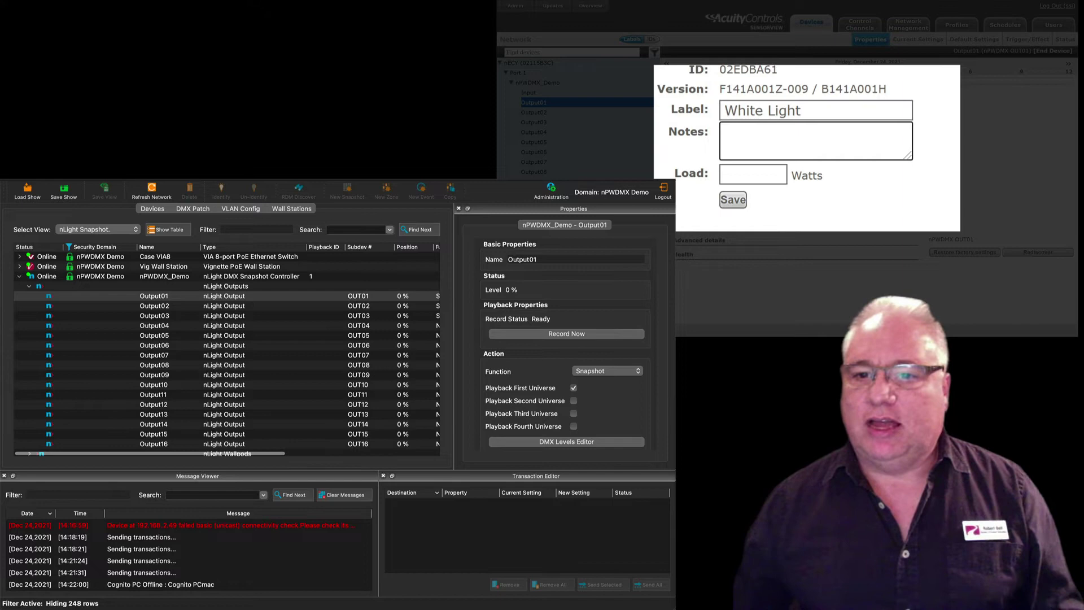
click(733, 201)
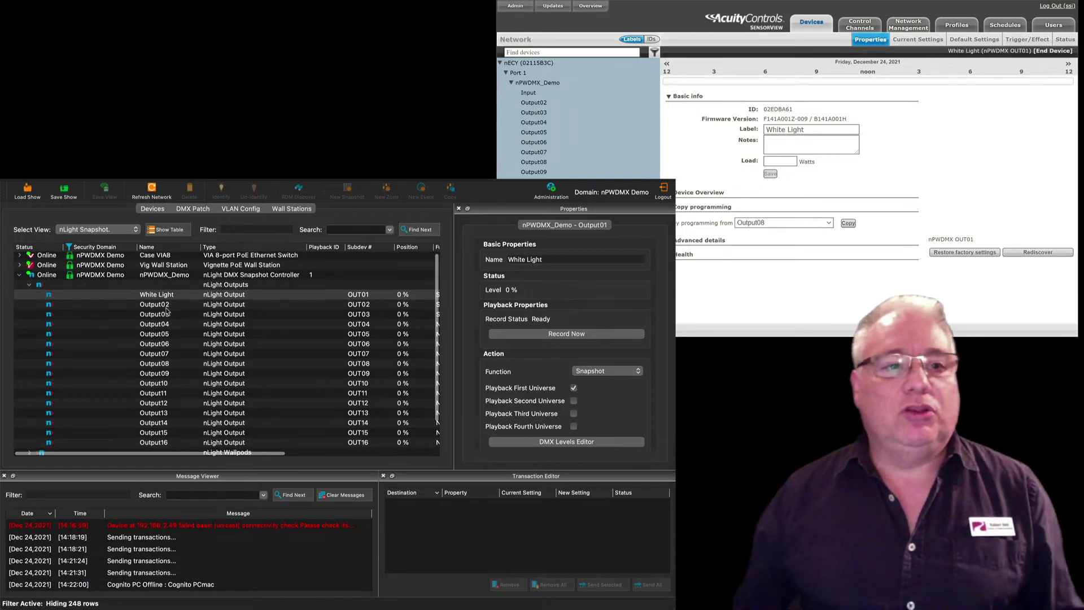
Change Output02's Name field to 'Halloween' and send the transaction to the controller.
click(167, 309)
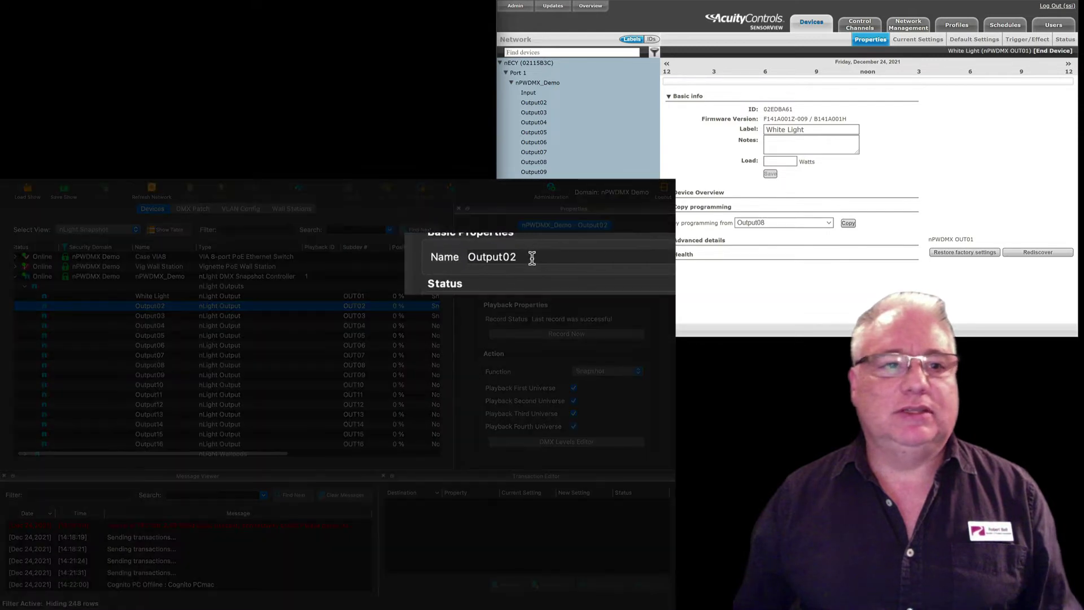
double_click(532, 257)
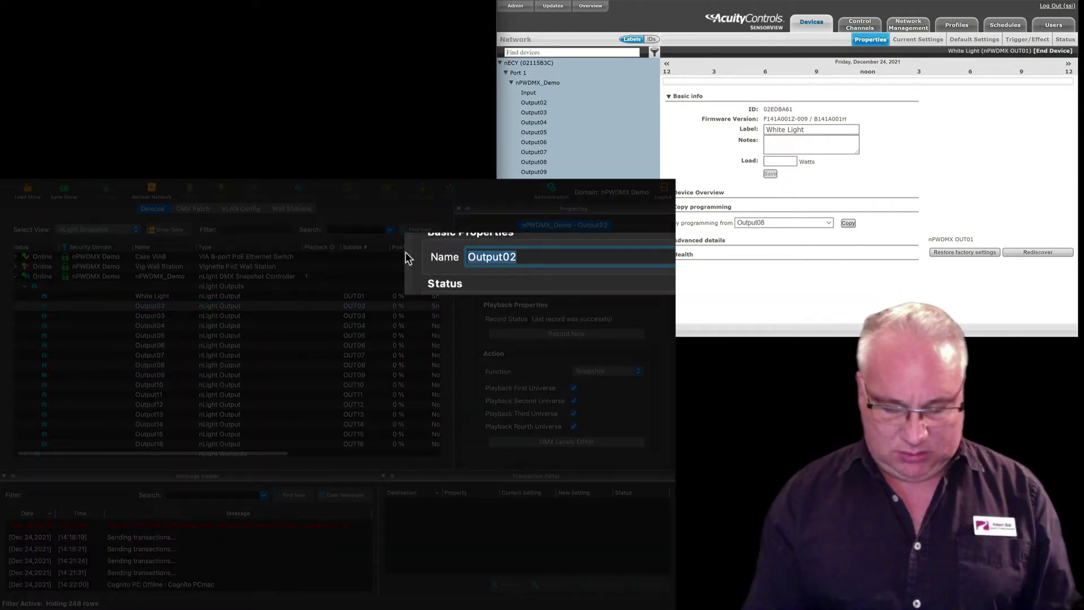
text(Halloween)
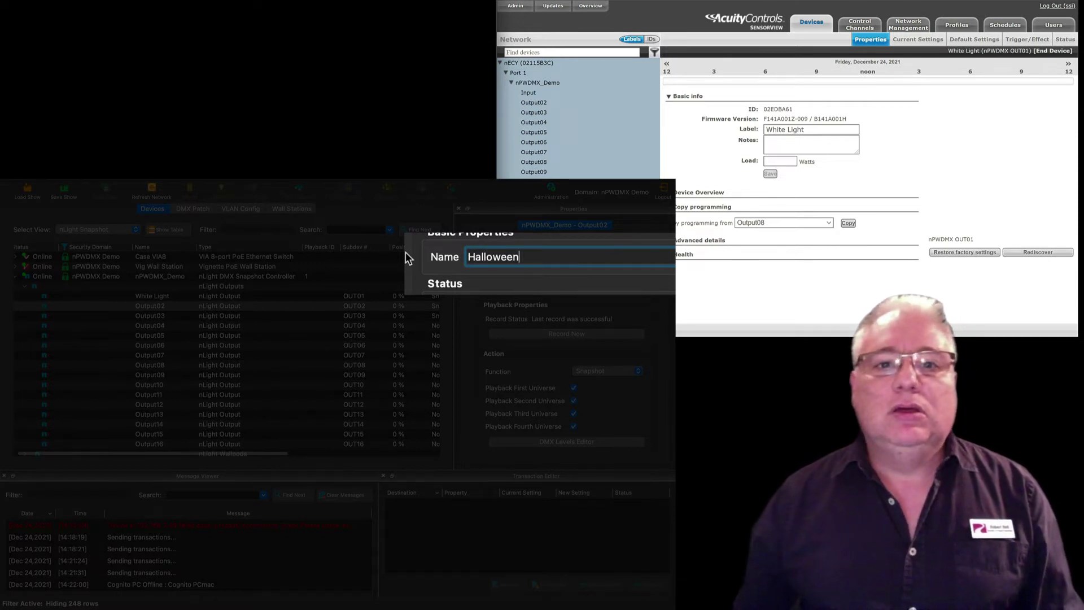
key(Return)
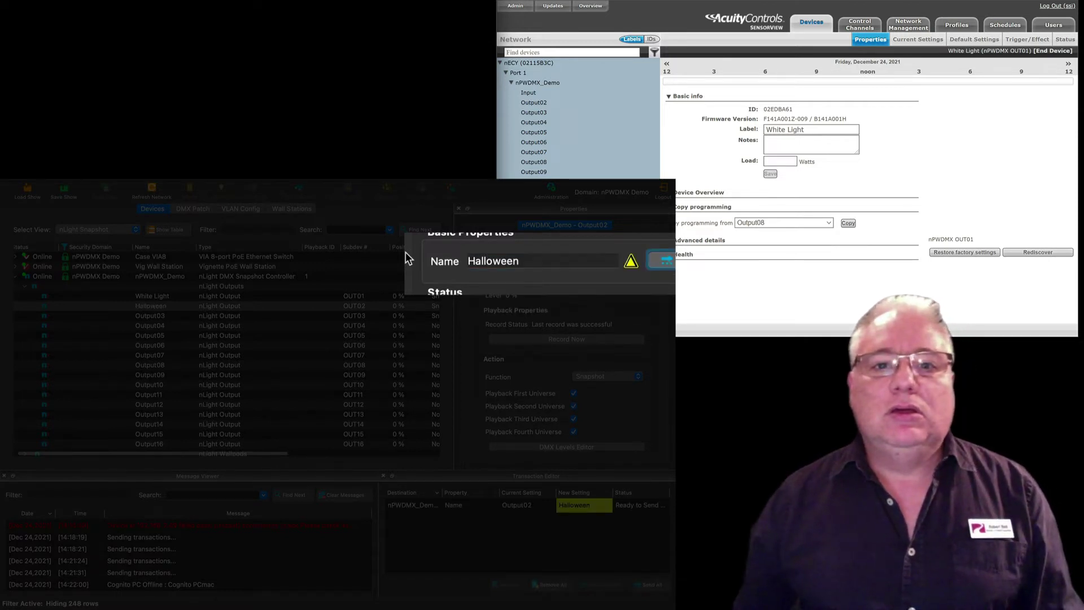
click(669, 265)
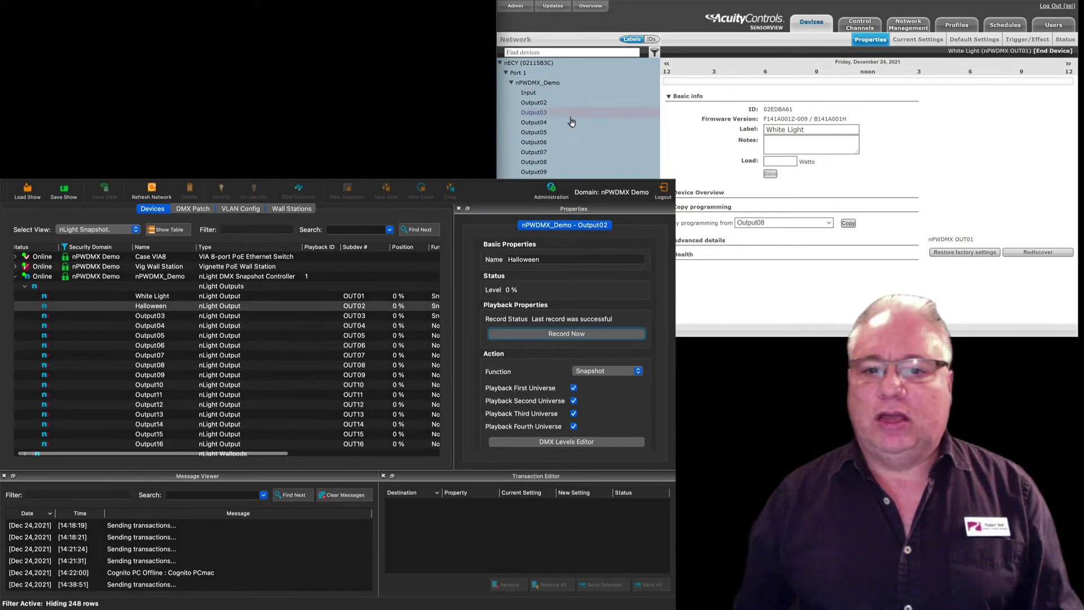
Synchronize Output02 from the devices so SensorView shows the Halloween label.
click(571, 105)
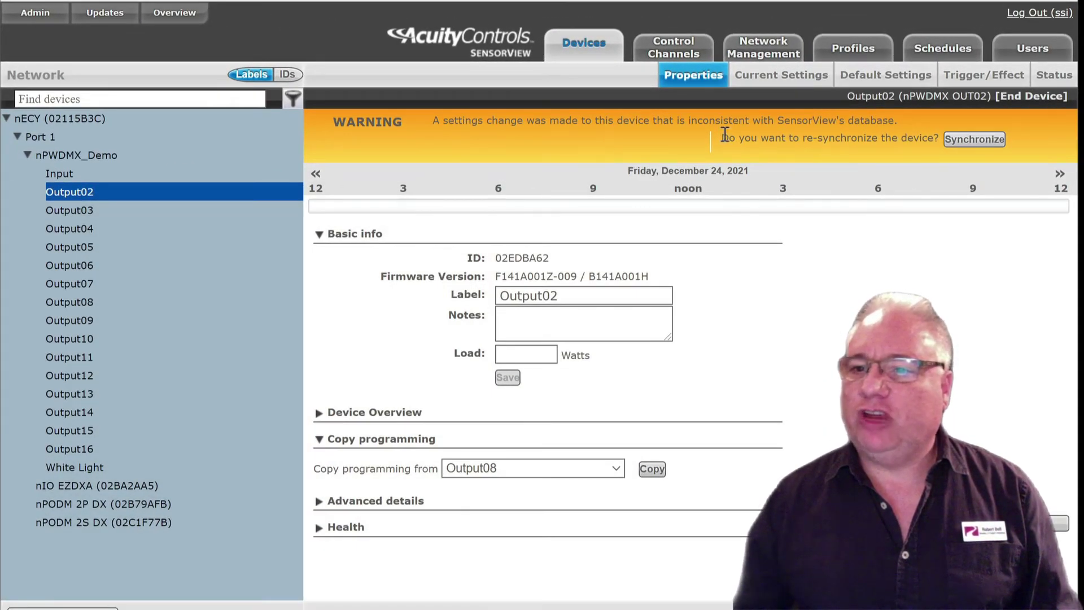
click(972, 142)
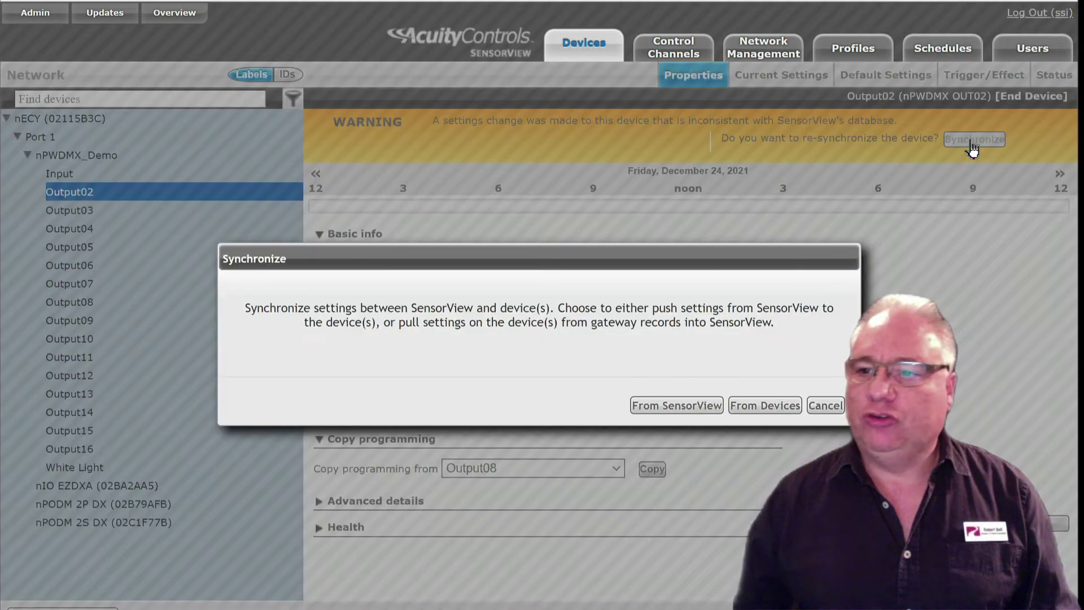
click(781, 411)
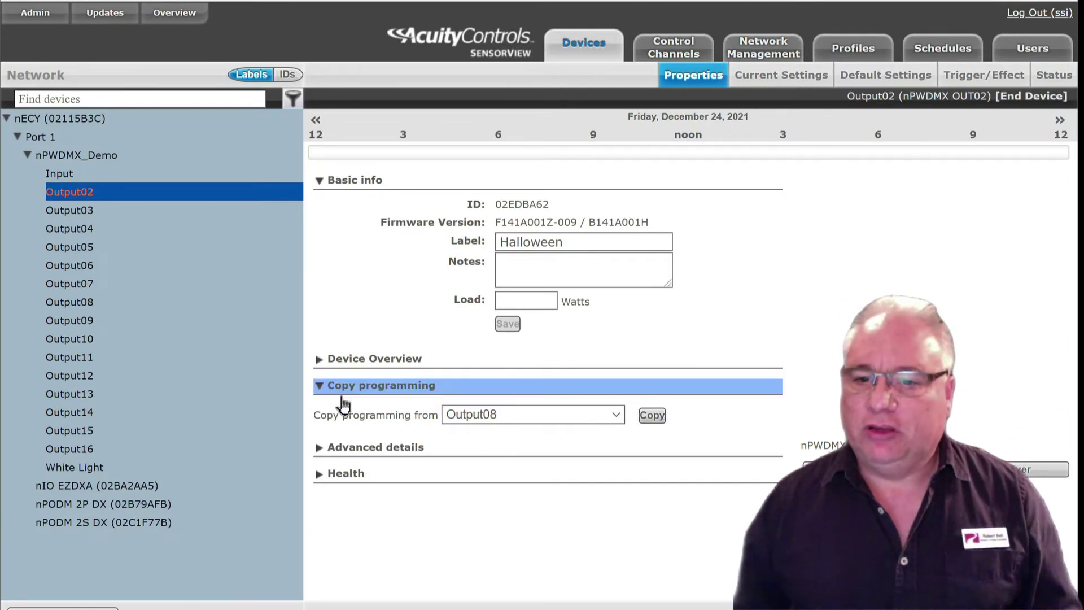
Under Device Overview, switch the Halloween output on to 100% and back off.
click(318, 365)
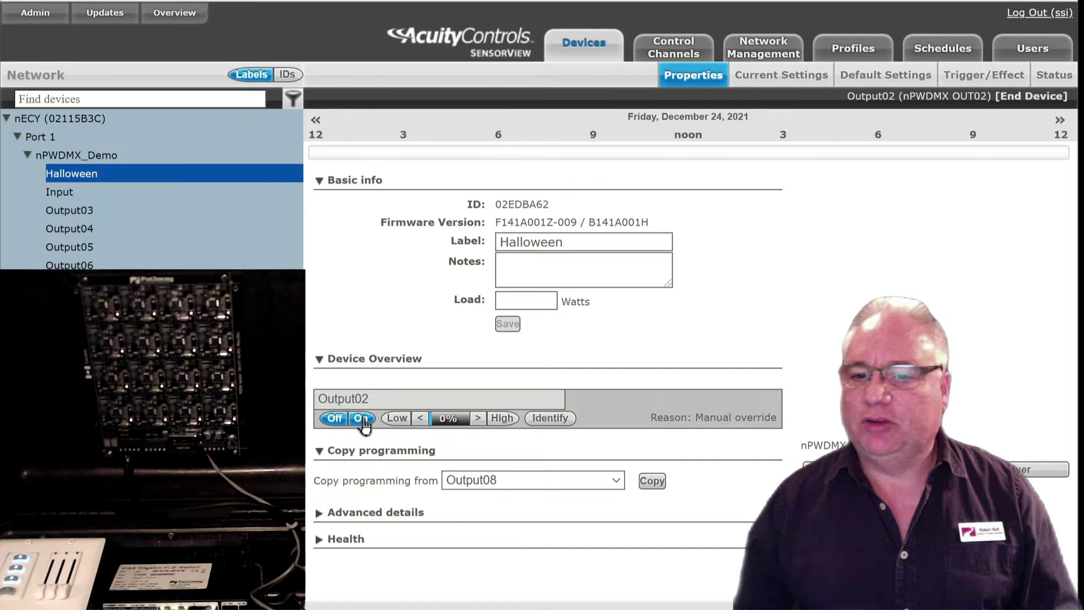
click(362, 419)
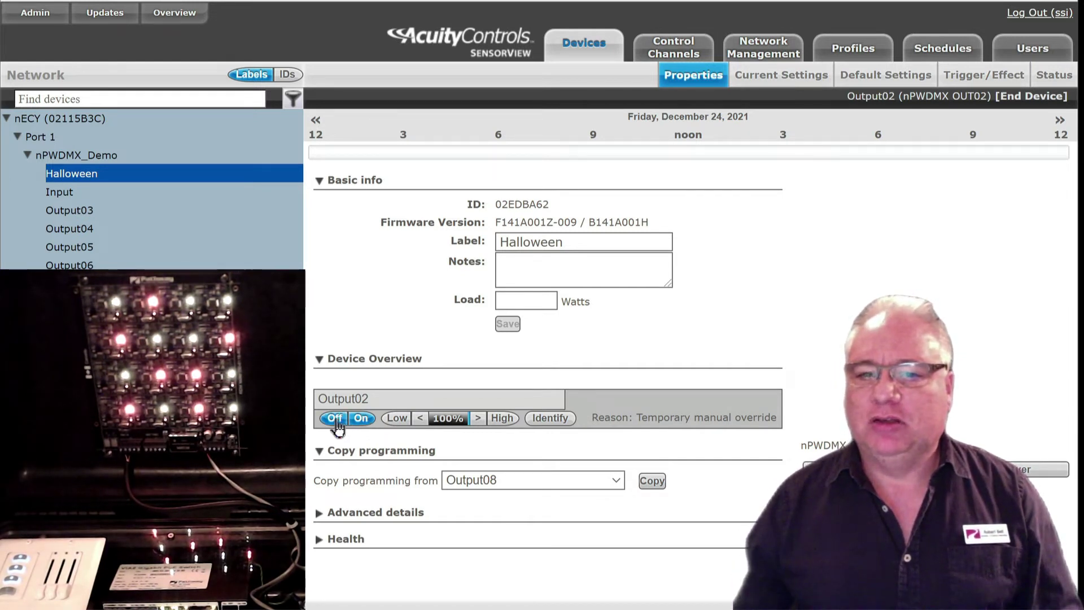
click(337, 421)
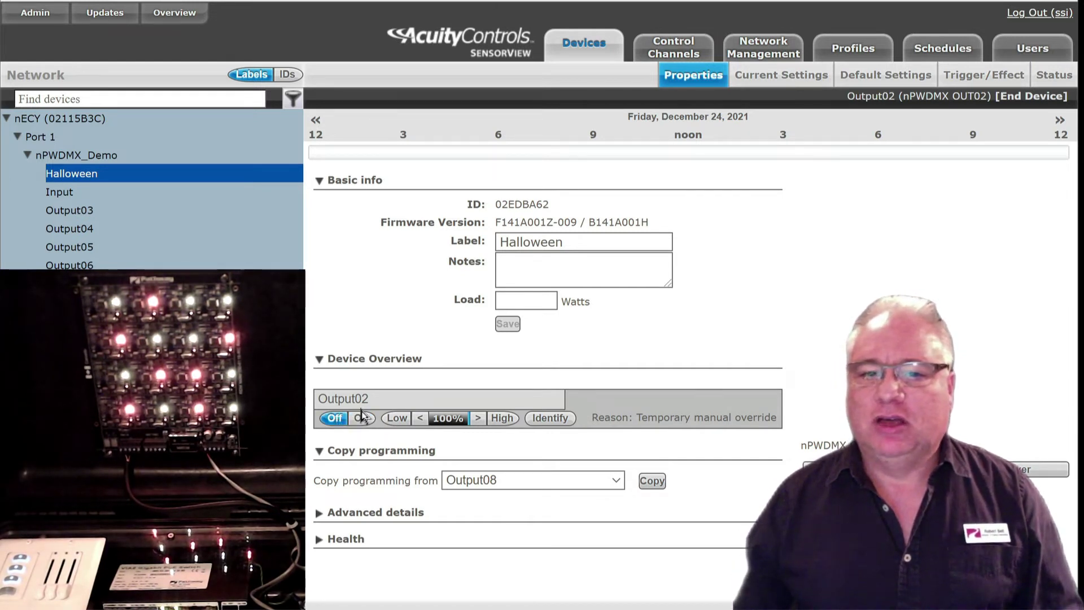
Switch Output03 on to 100%, relabel it 'Flag' and save.
click(90, 212)
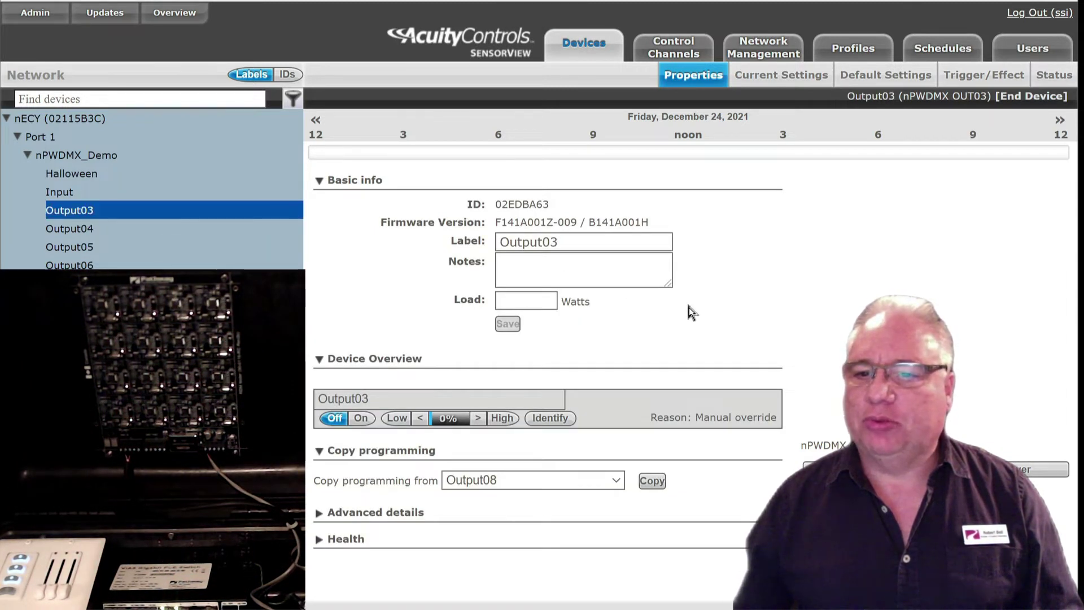
click(363, 420)
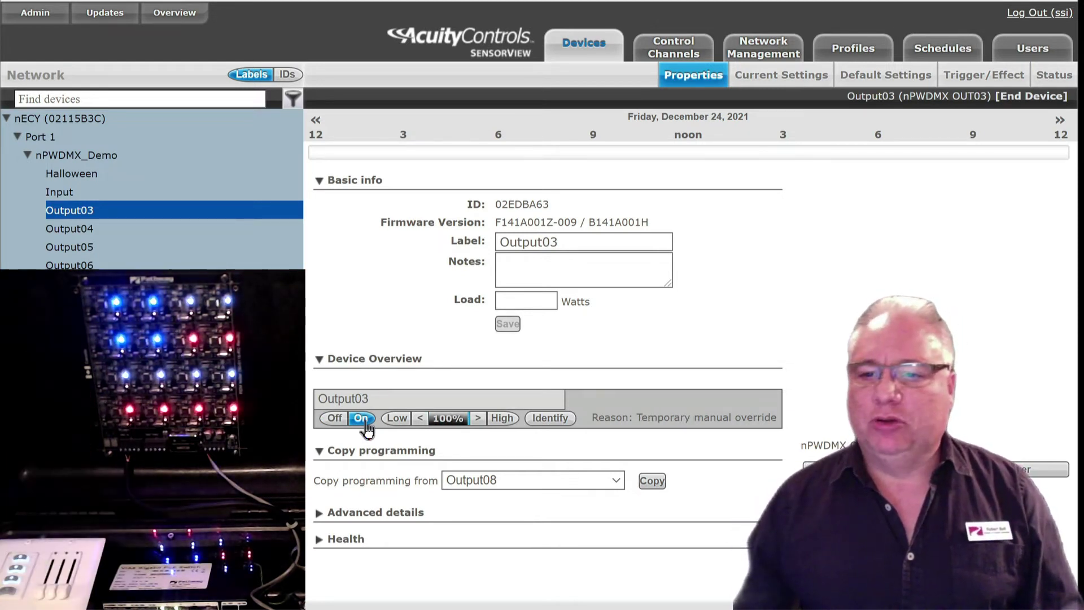
drag(562, 242, 436, 231)
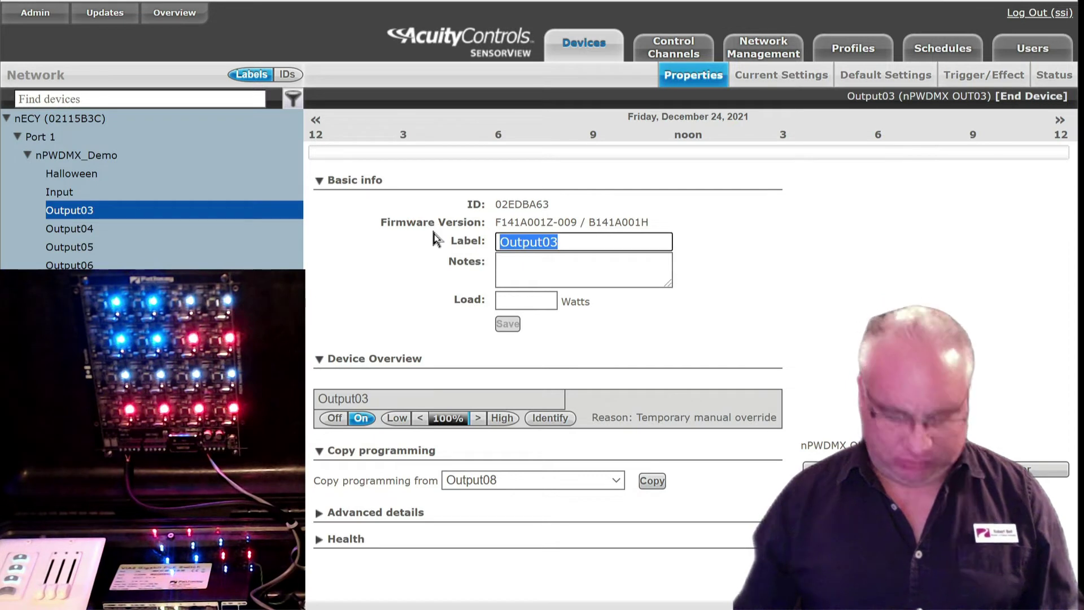
text(Flag)
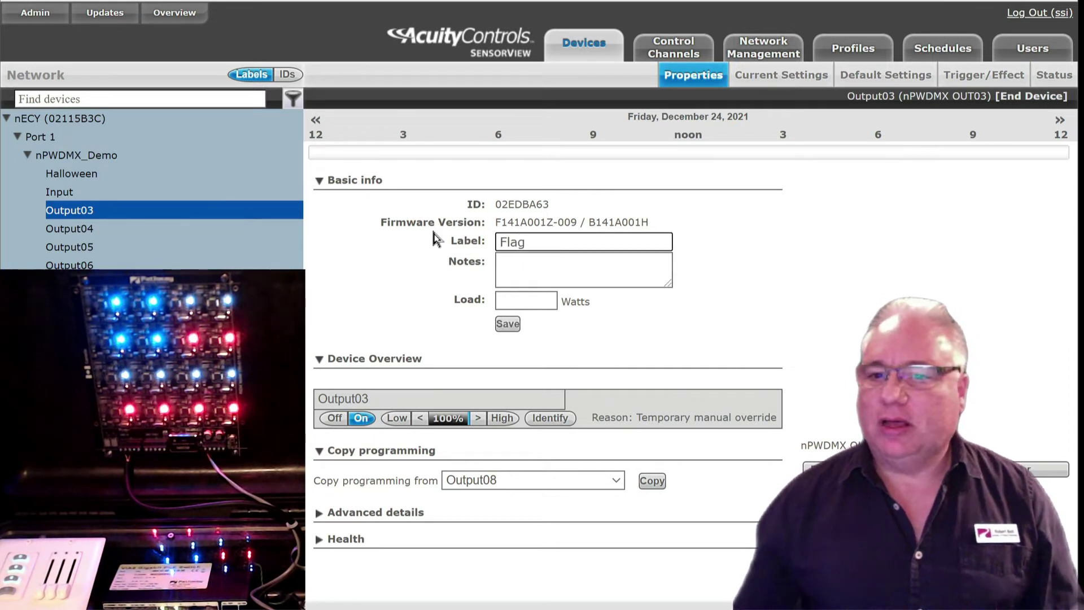
click(507, 324)
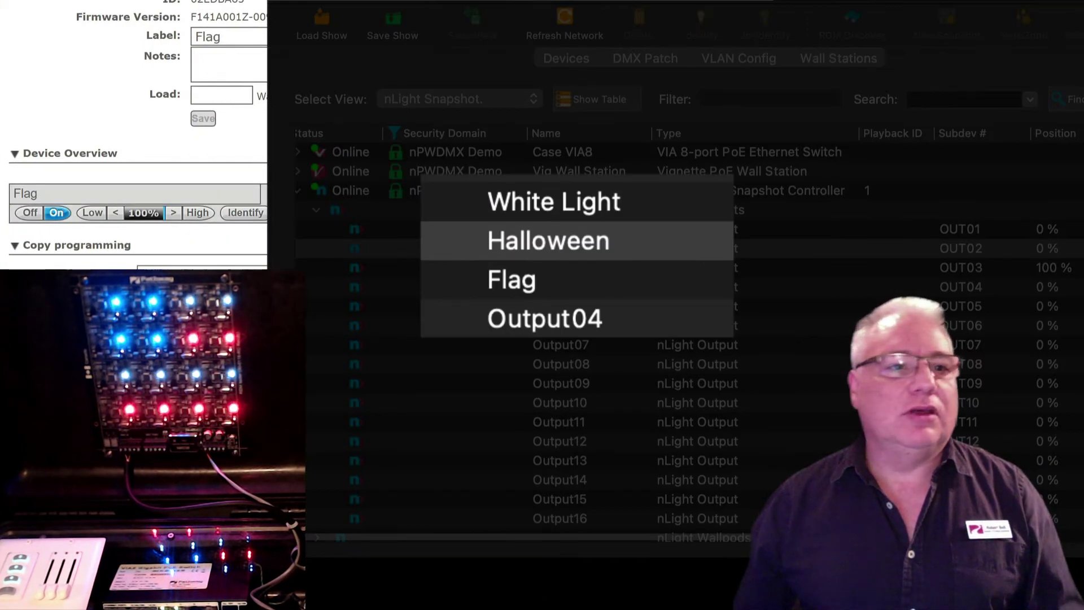
Select the Flag row in Pathscape, then switch Flag off in SensorView.
click(548, 286)
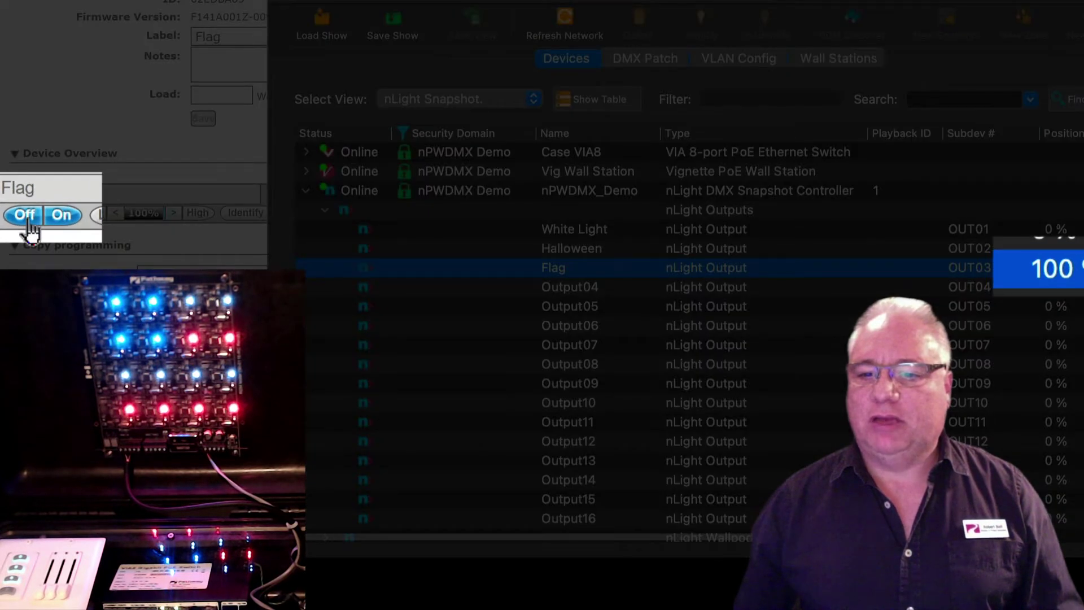
click(26, 219)
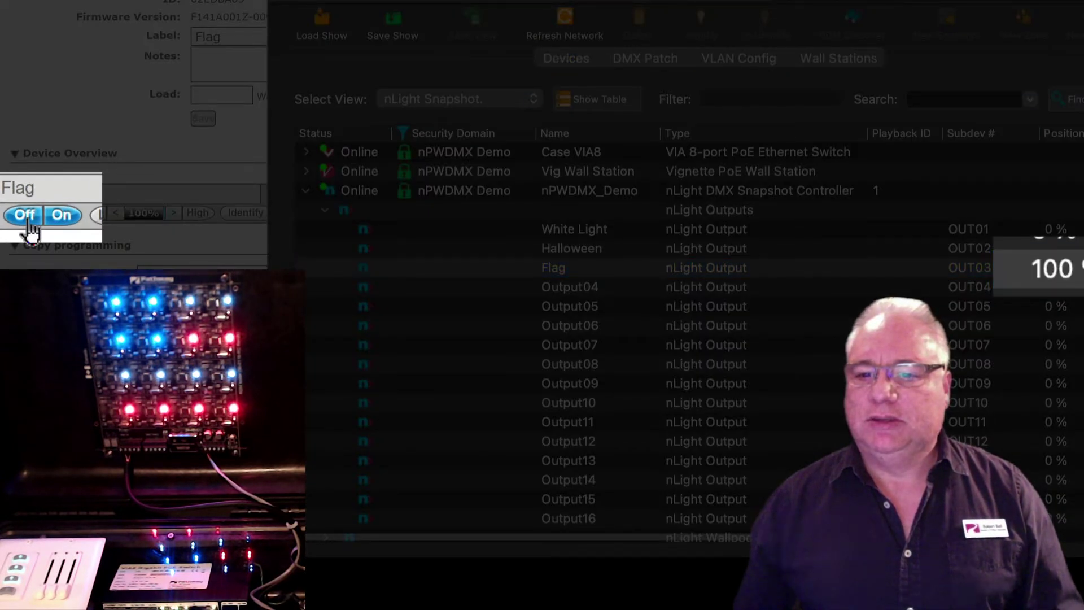
click(27, 217)
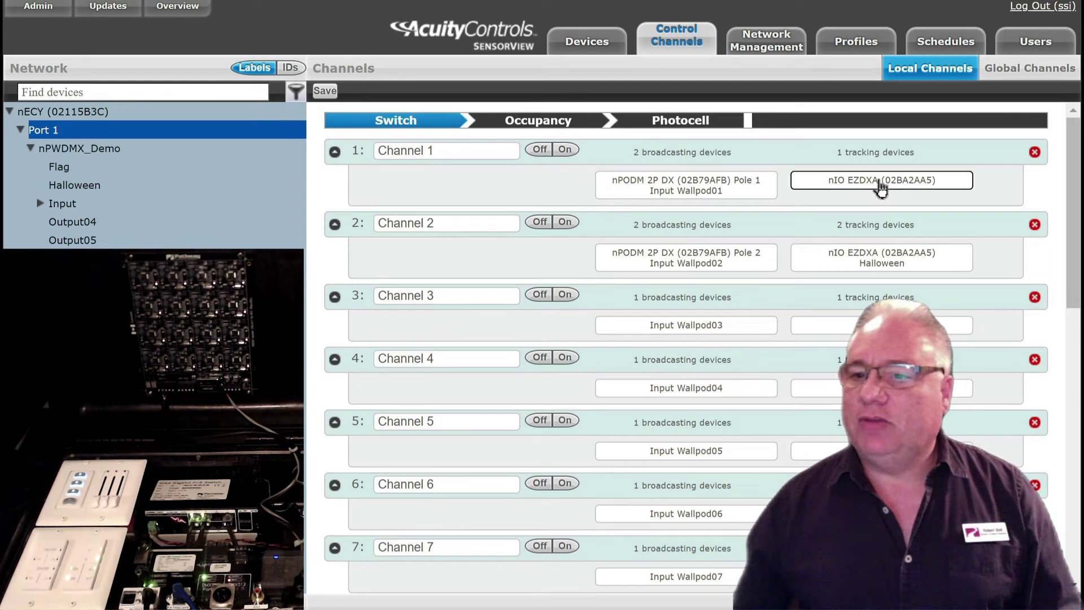
Add White Light to Channel 1's tracking devices and save the channel.
click(882, 186)
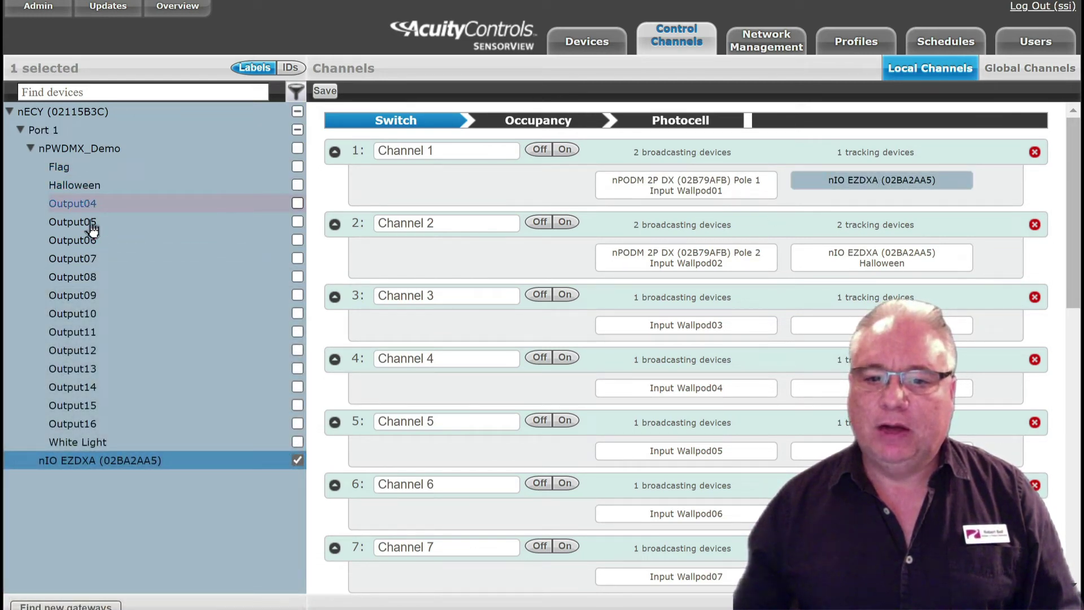
click(297, 443)
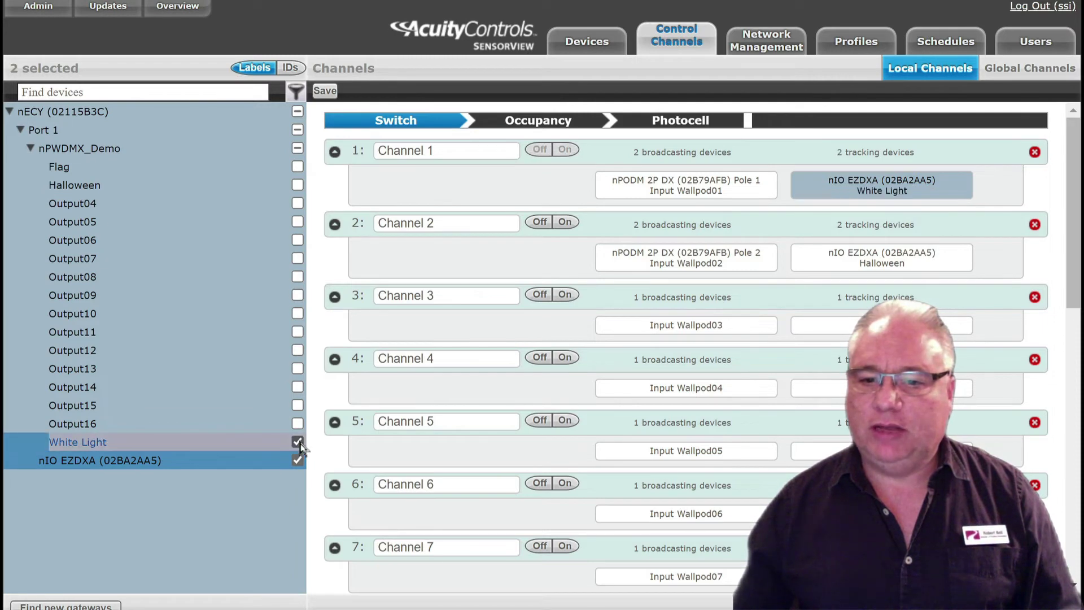
click(325, 91)
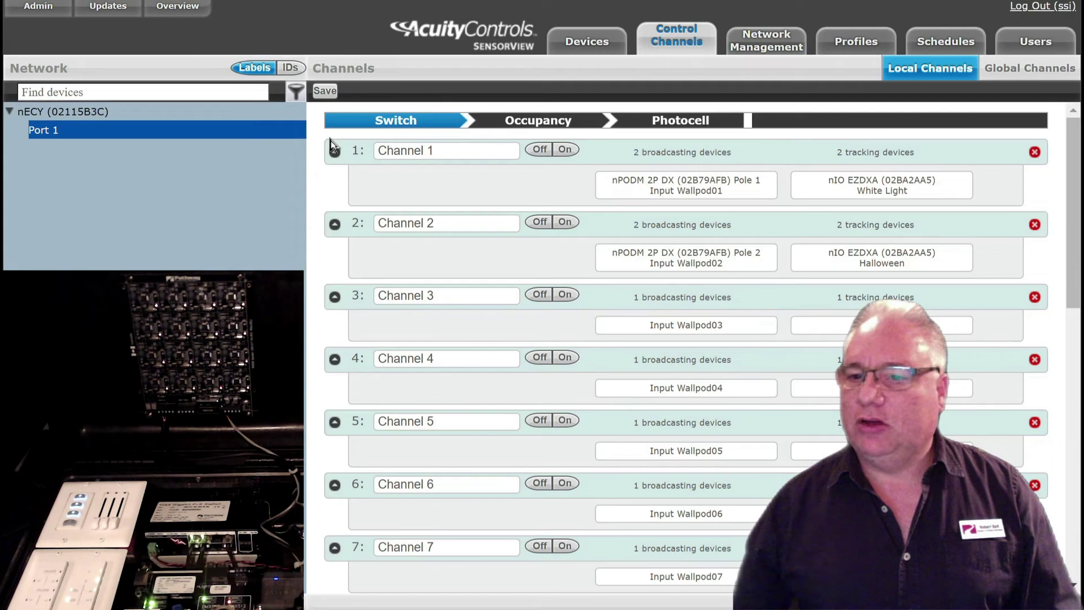
click(904, 256)
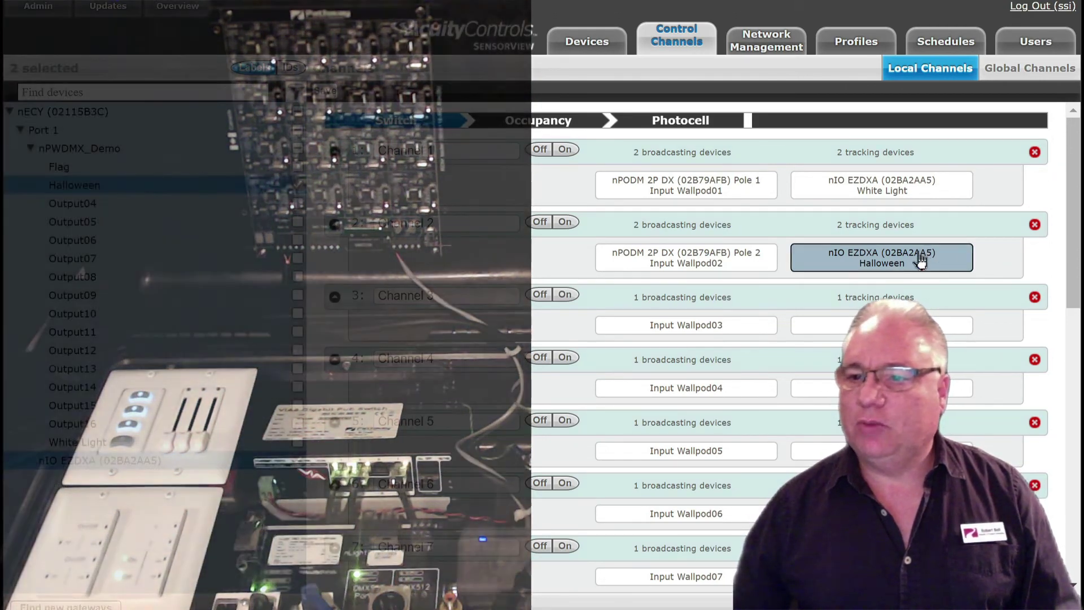
click(920, 259)
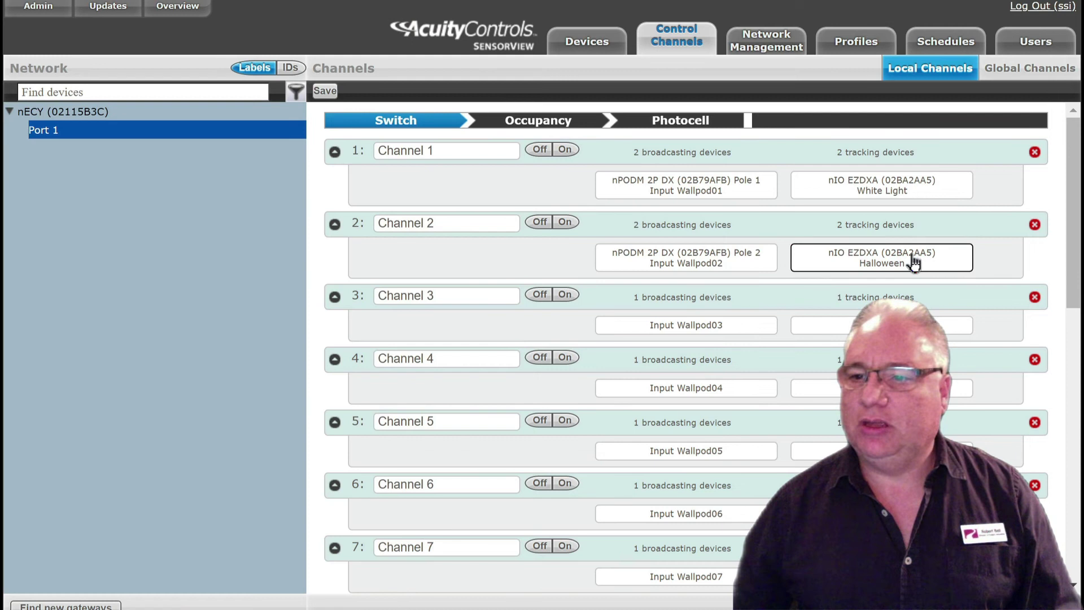
Replace nIO EZDXA and Halloween with Flag as Channel 2's tracking device in SensorView, then save.
click(871, 267)
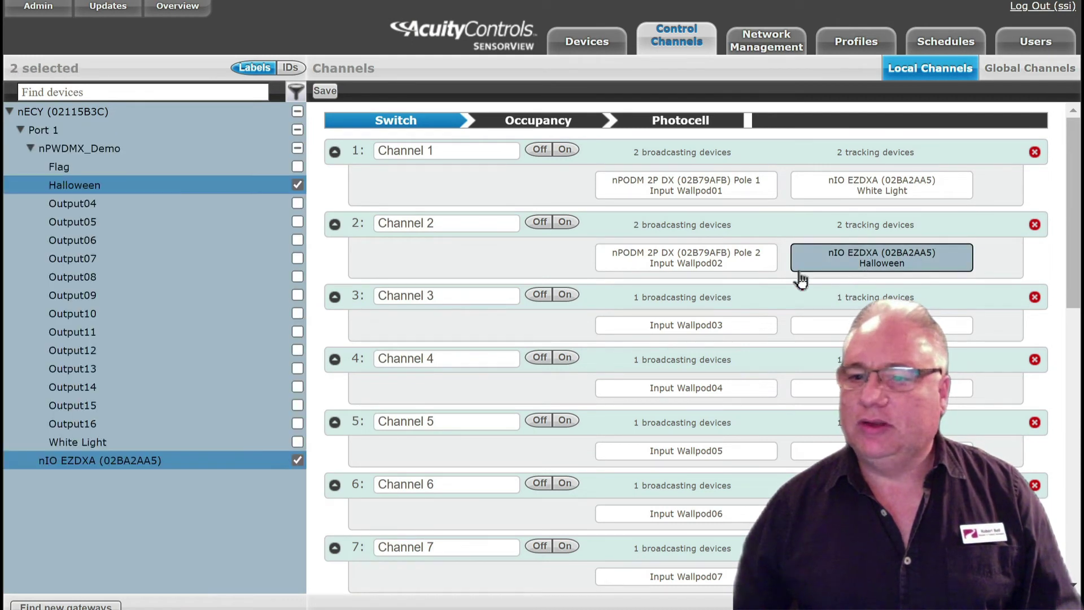
click(298, 461)
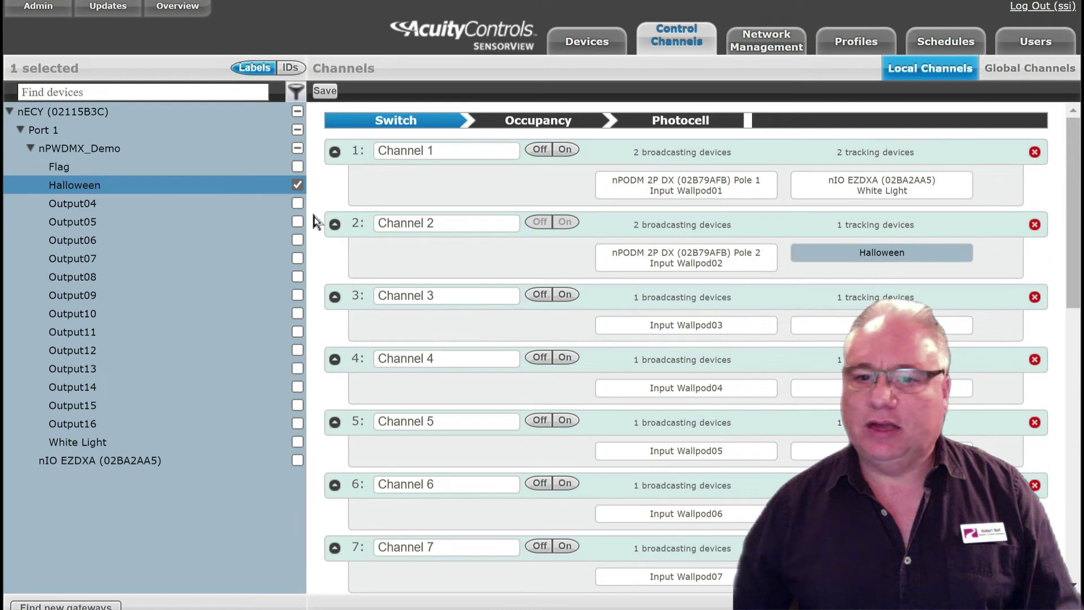
click(298, 185)
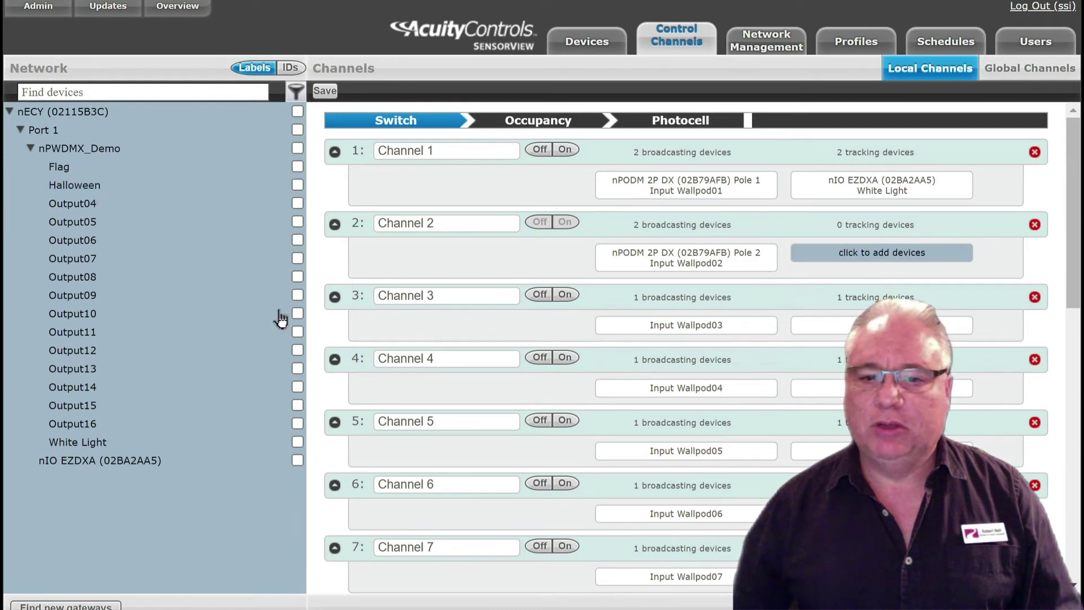
click(298, 167)
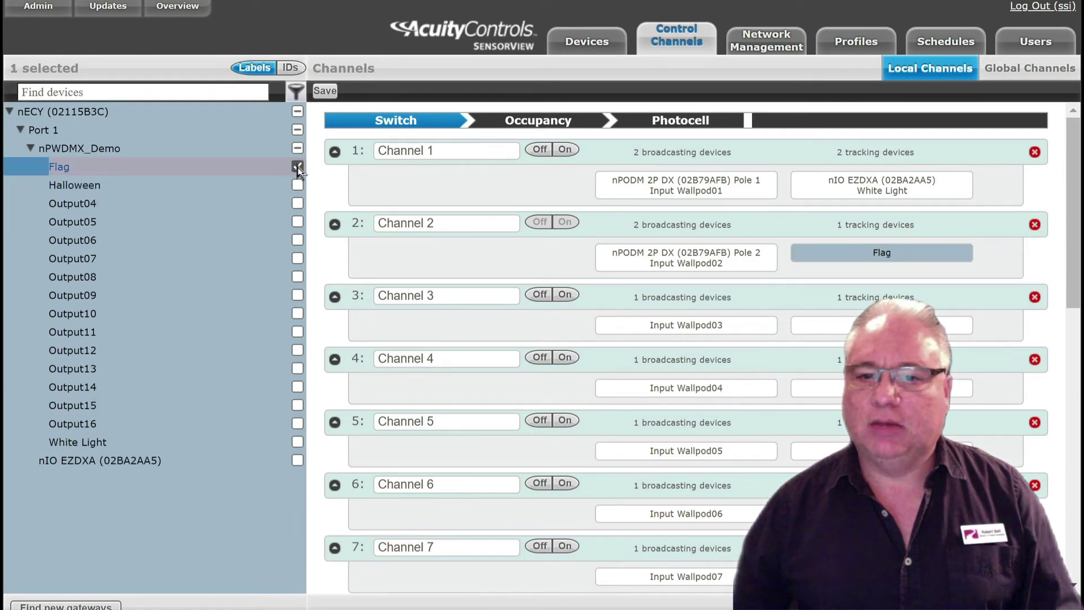
click(325, 91)
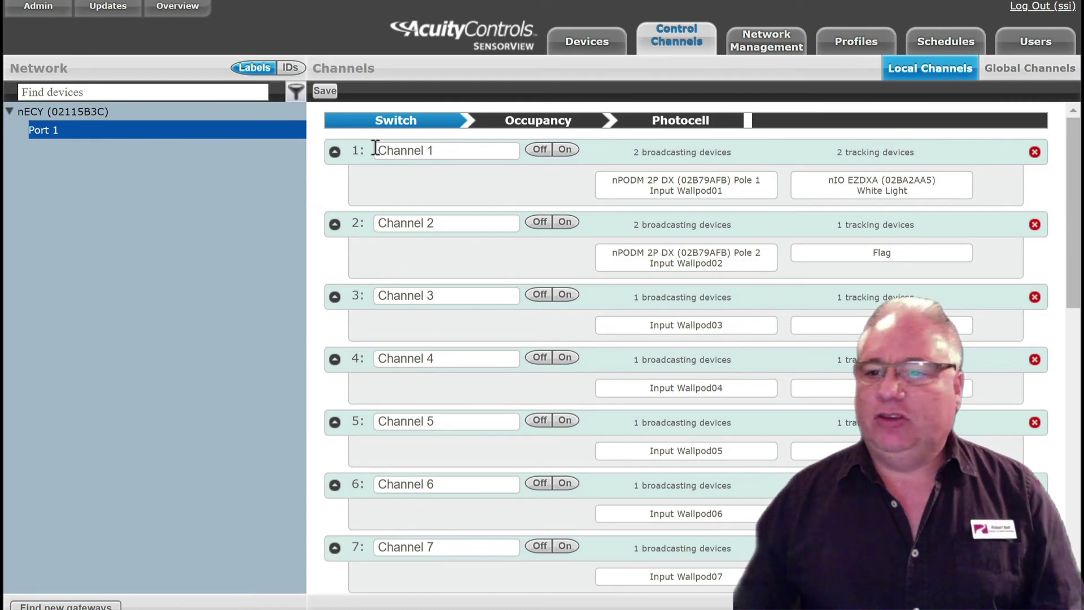
click(916, 261)
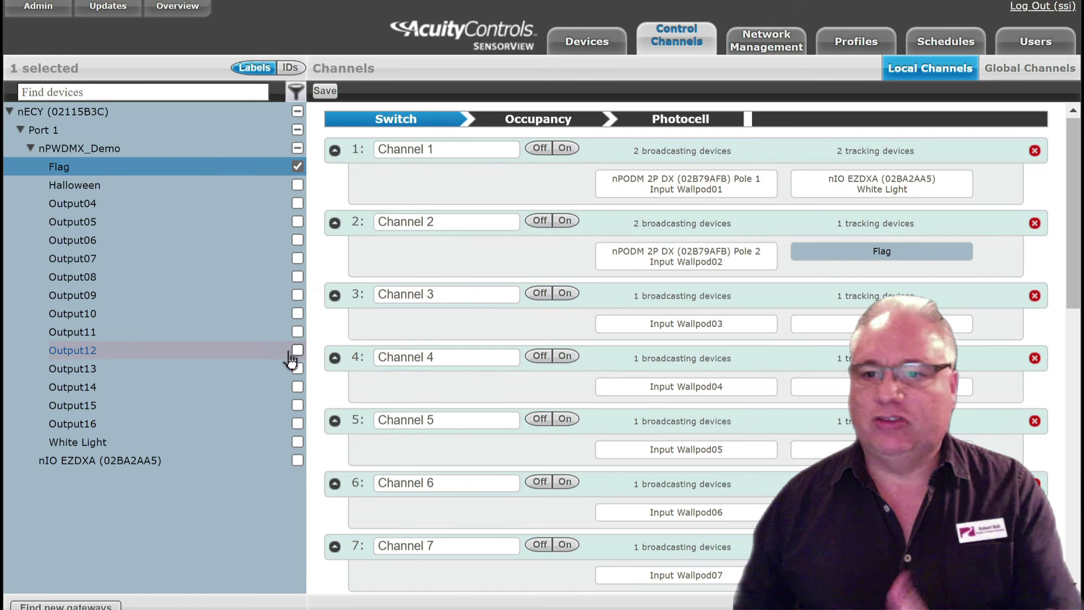
click(538, 124)
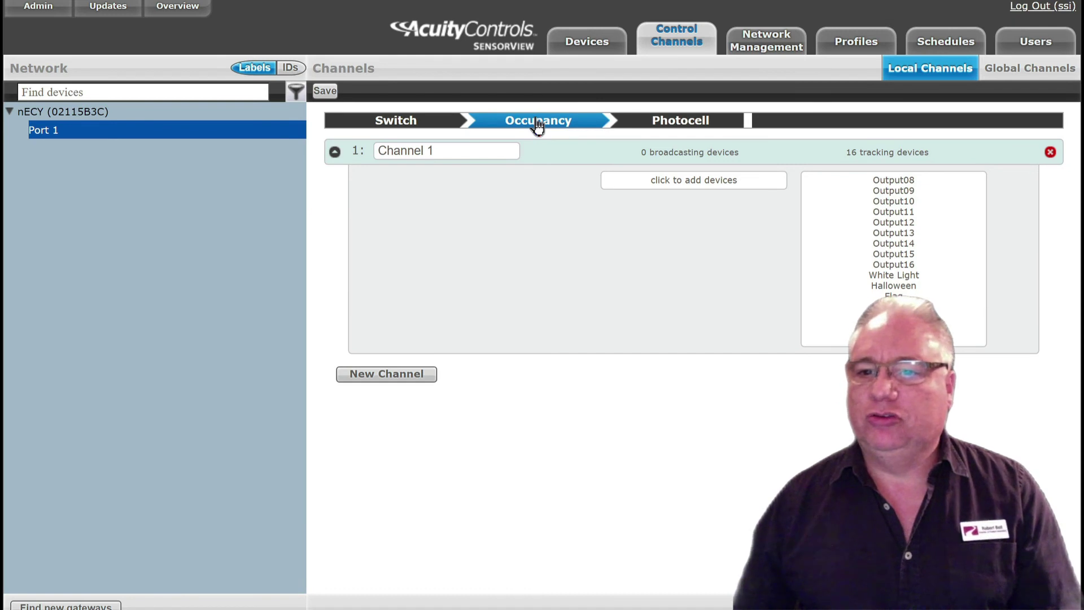
click(686, 125)
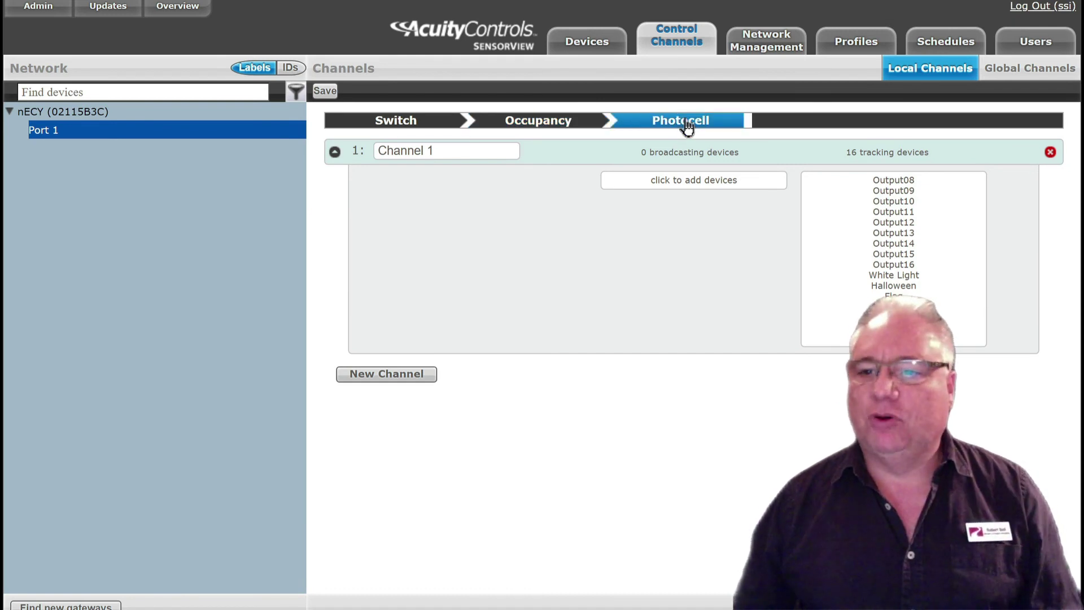
click(444, 122)
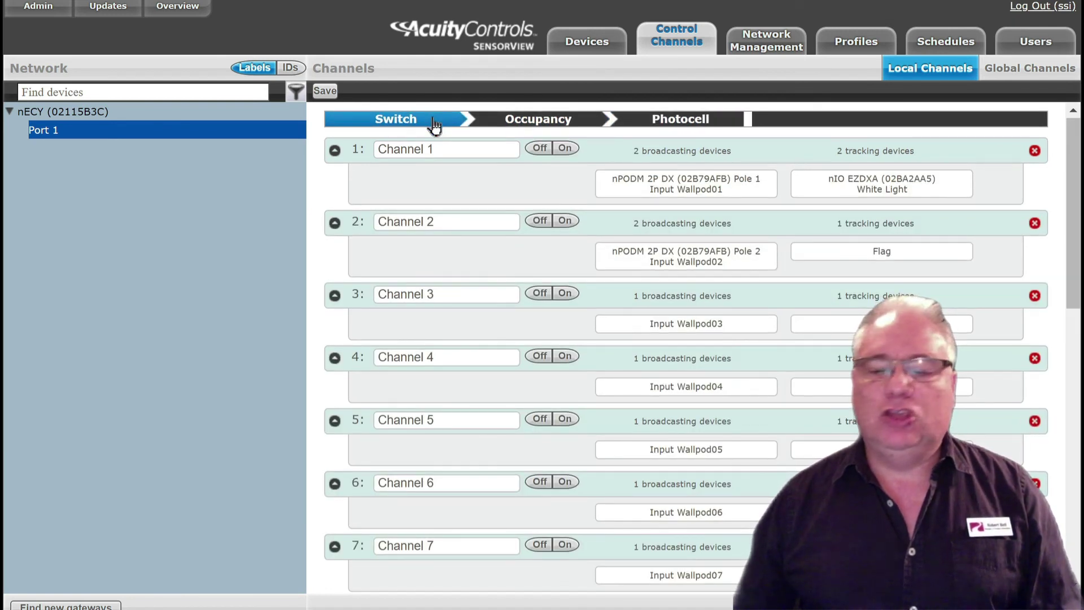